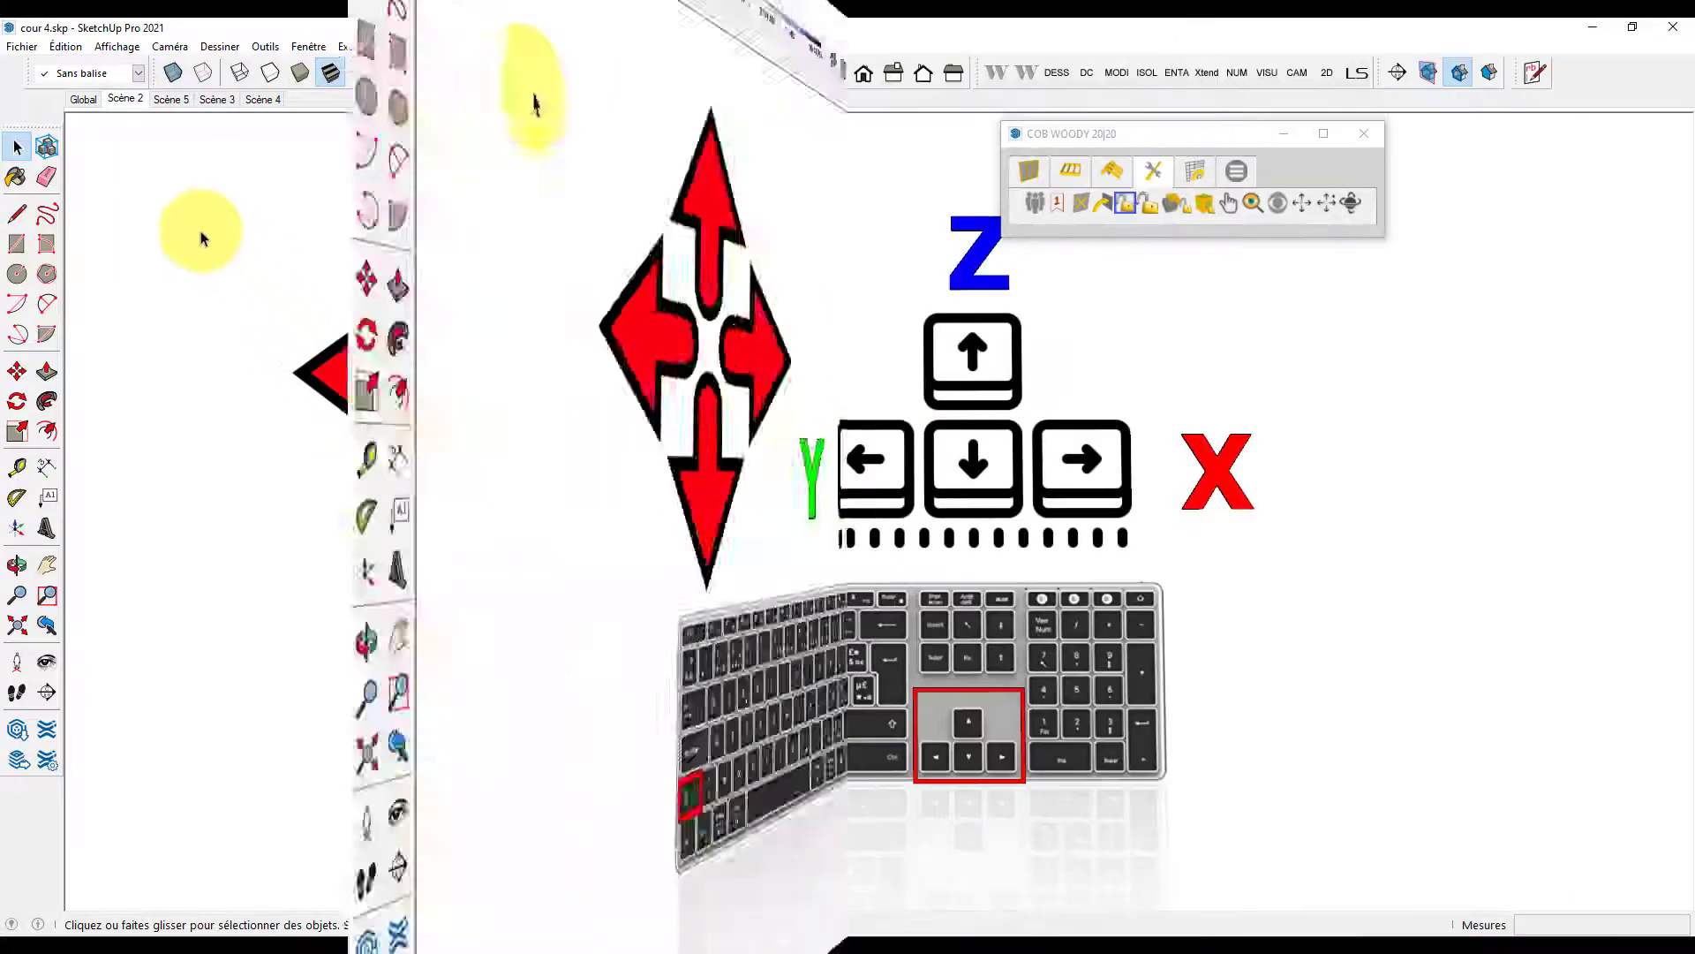
# - In Scène 5, move the wooden post with its motion locked to the red, then blue axis
pyautogui.click(173, 97)
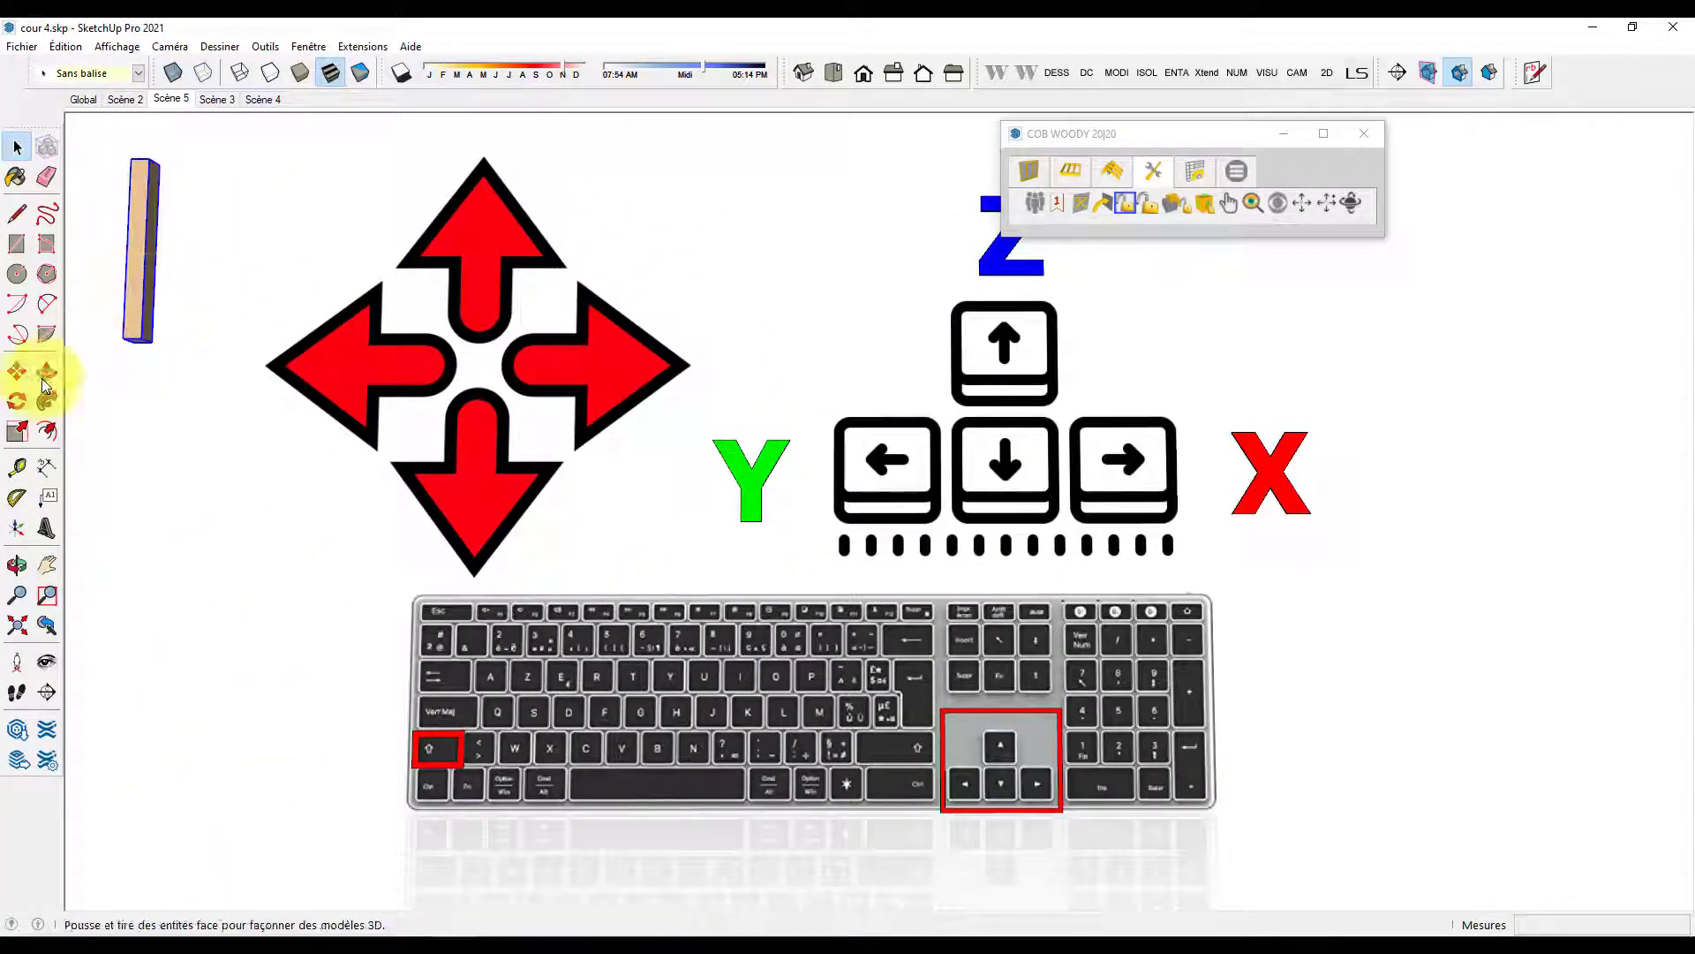
pyautogui.click(17, 375)
pyautogui.scroll(2, 136, 334)
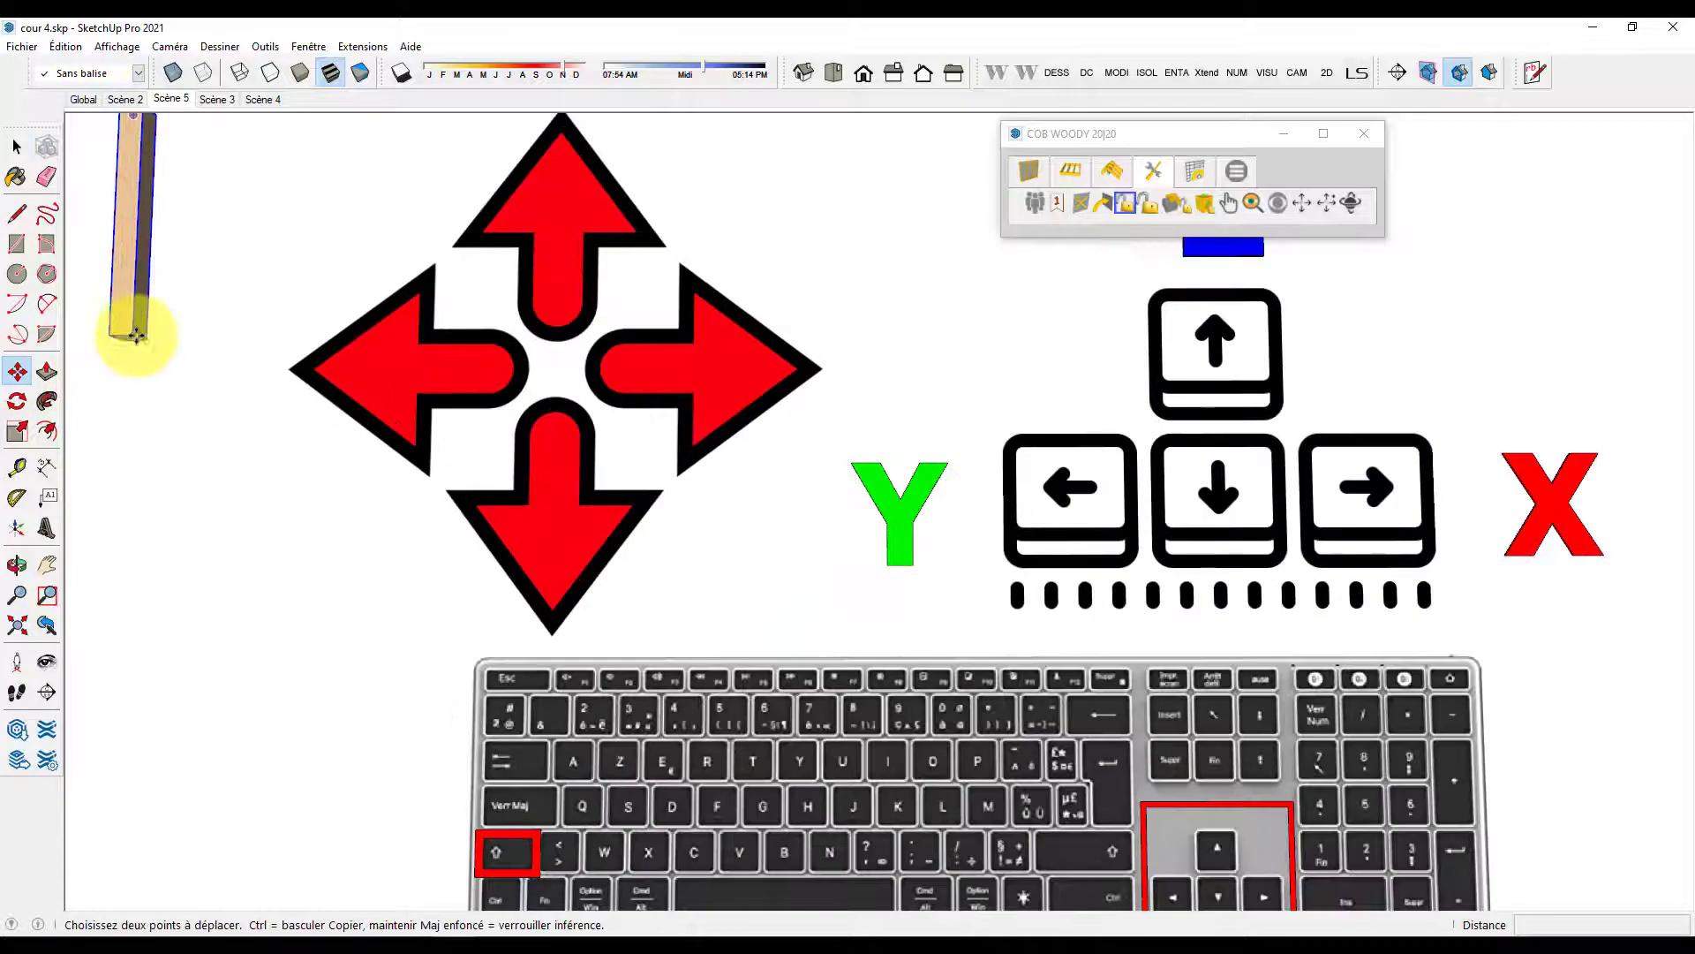
pyautogui.click(137, 334)
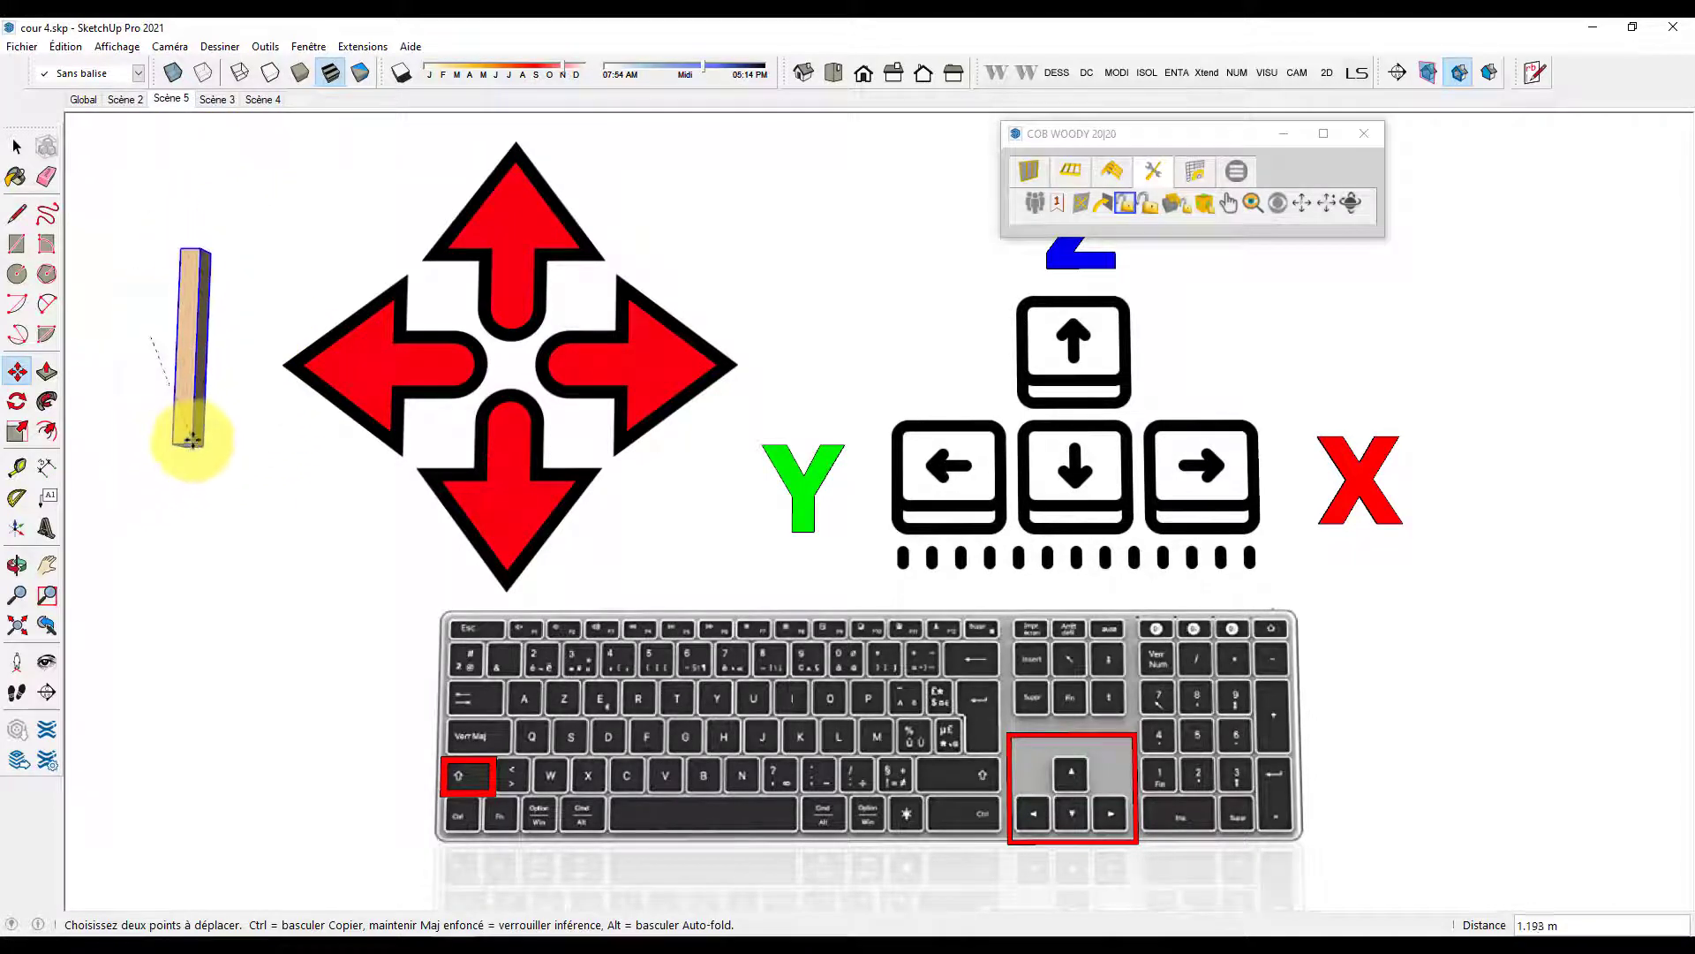
pyautogui.press('Right')
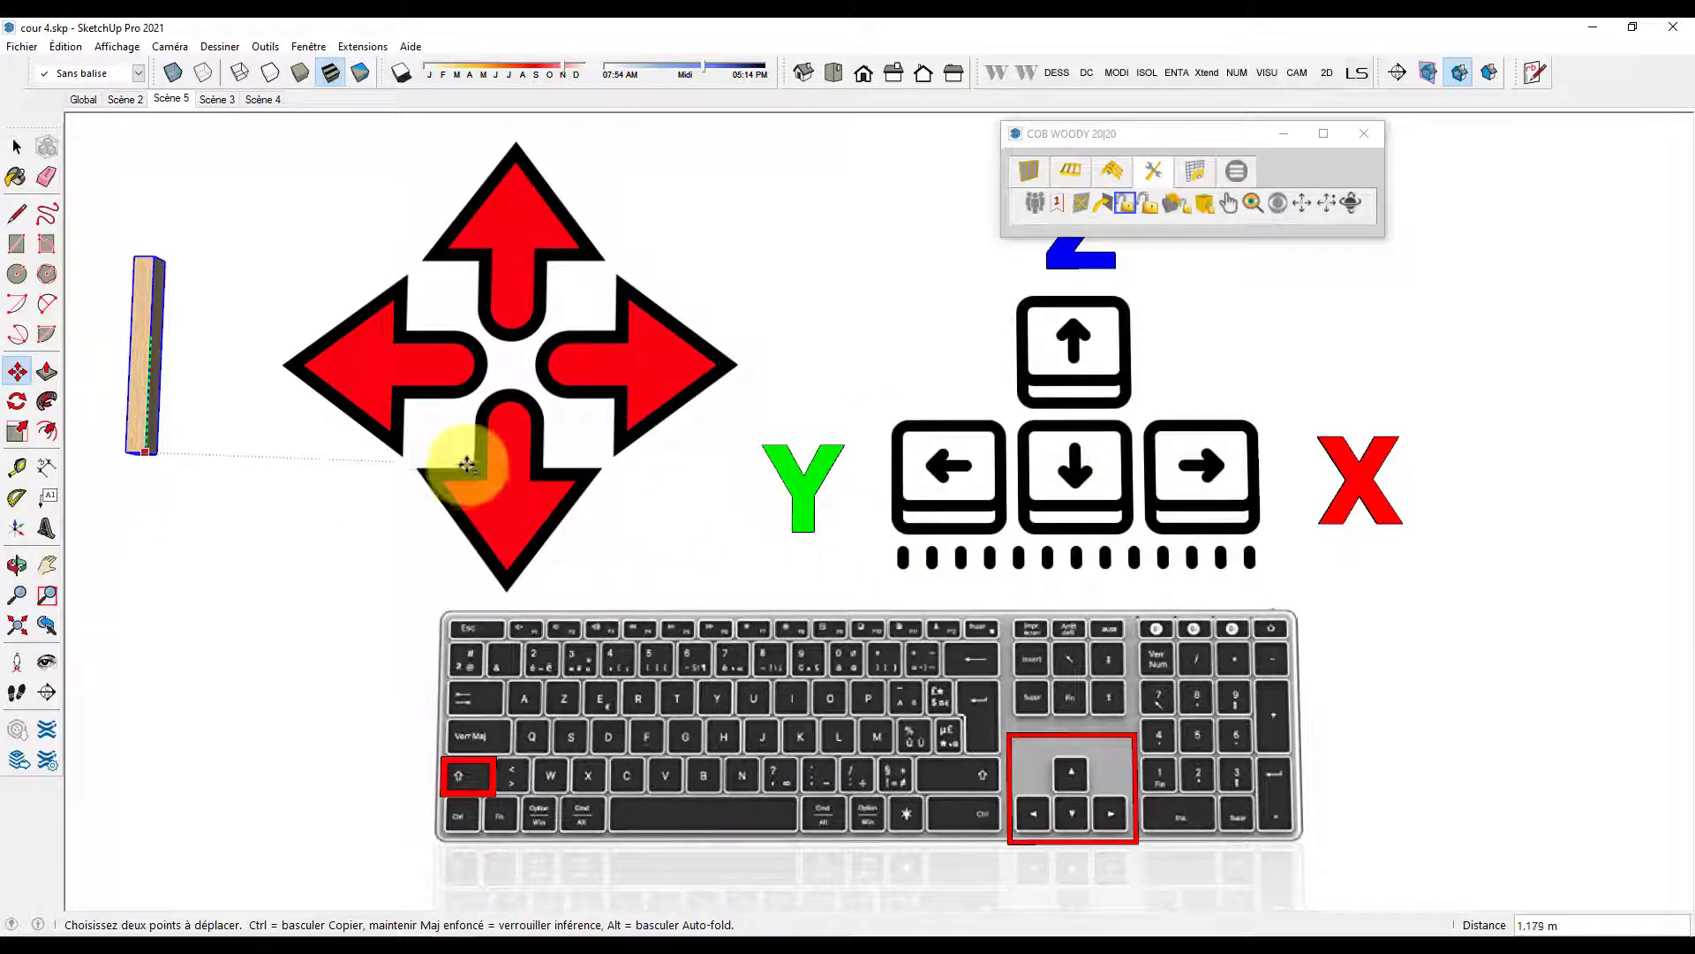
pyautogui.press('Up')
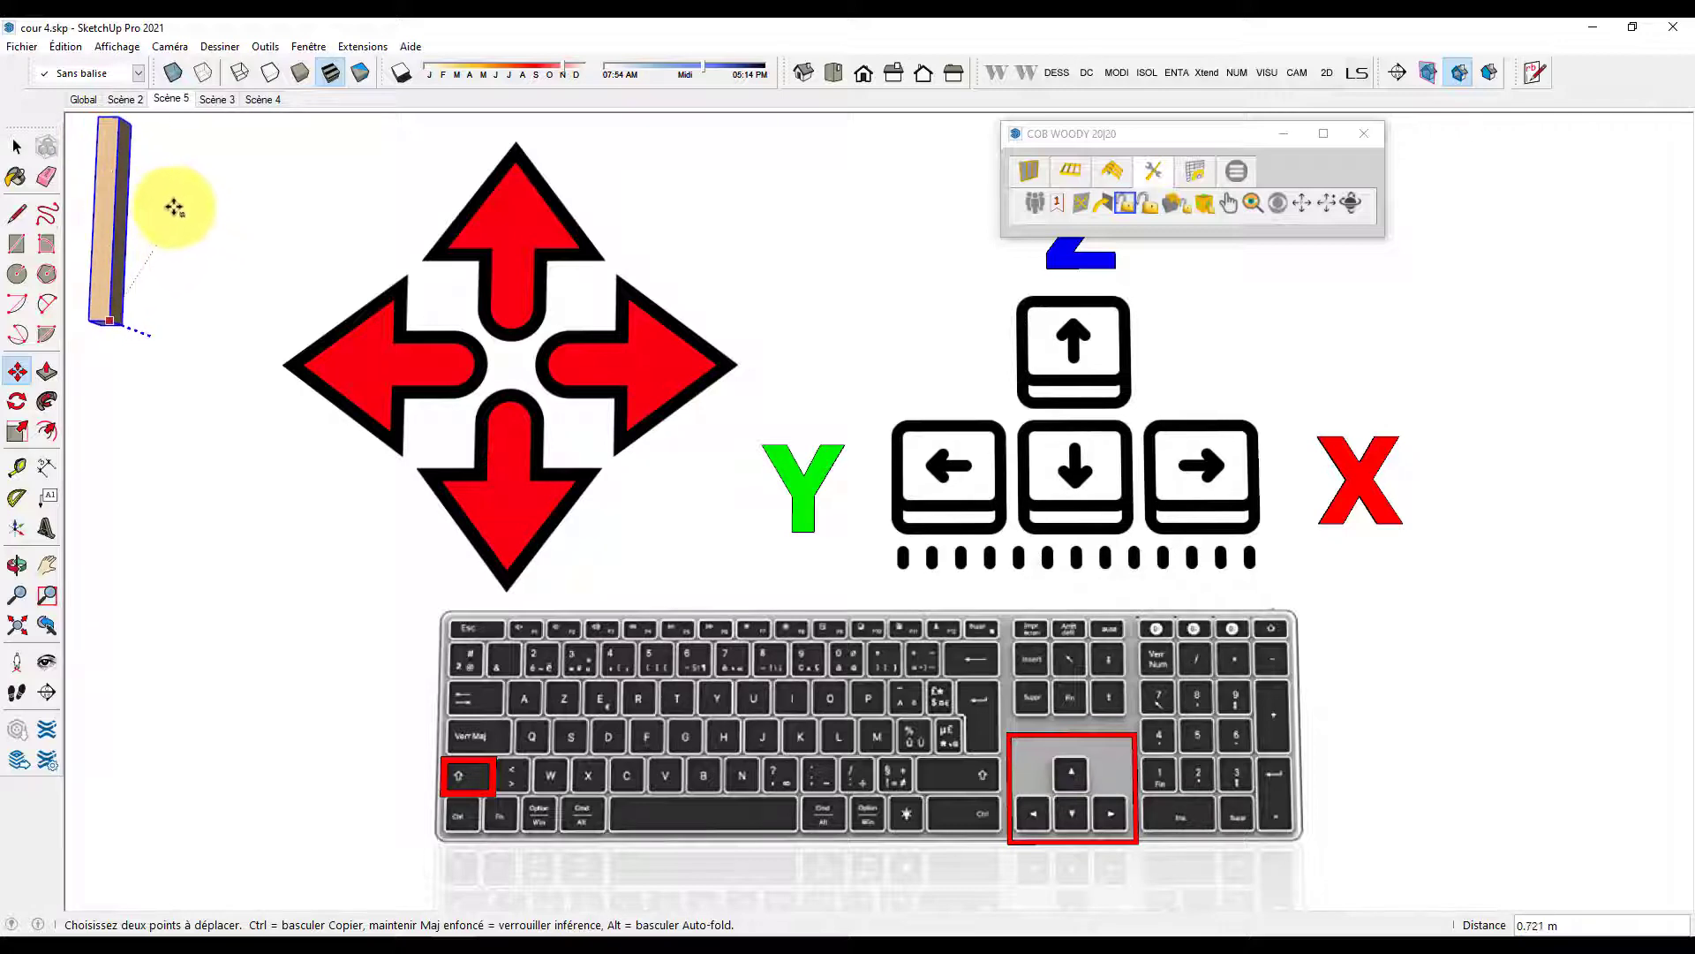
pyautogui.click(221, 216)
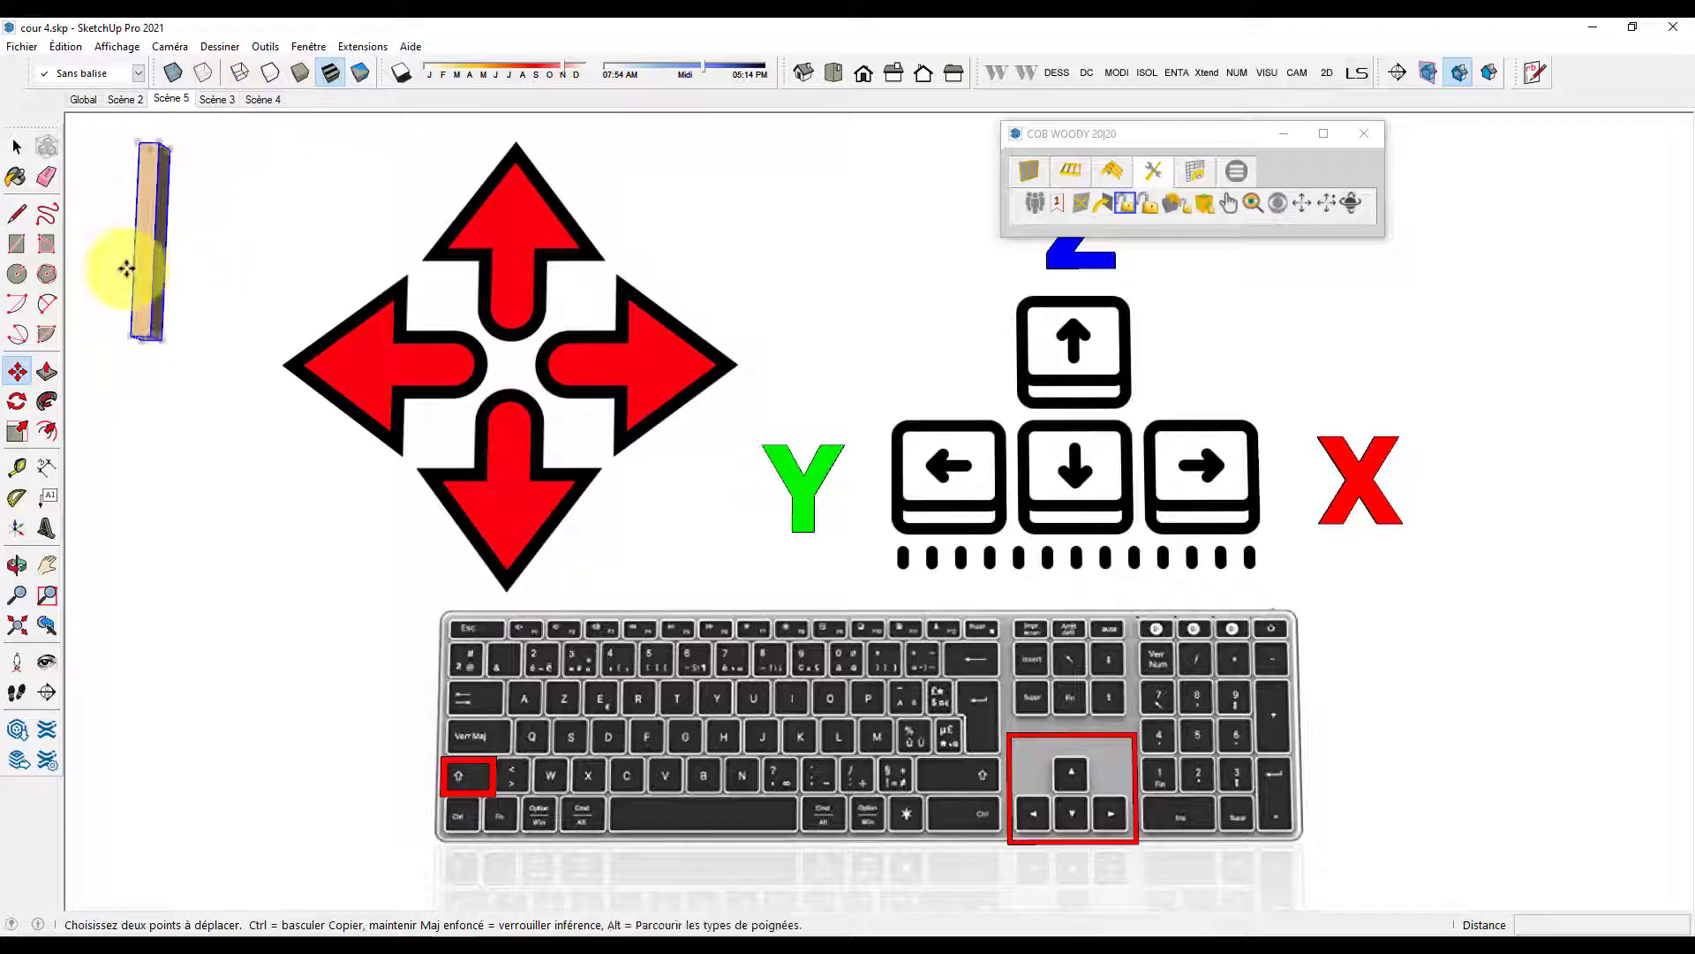
# - Draw a diagonal line below the wooden beam
pyautogui.click(17, 213)
pyautogui.click(184, 420)
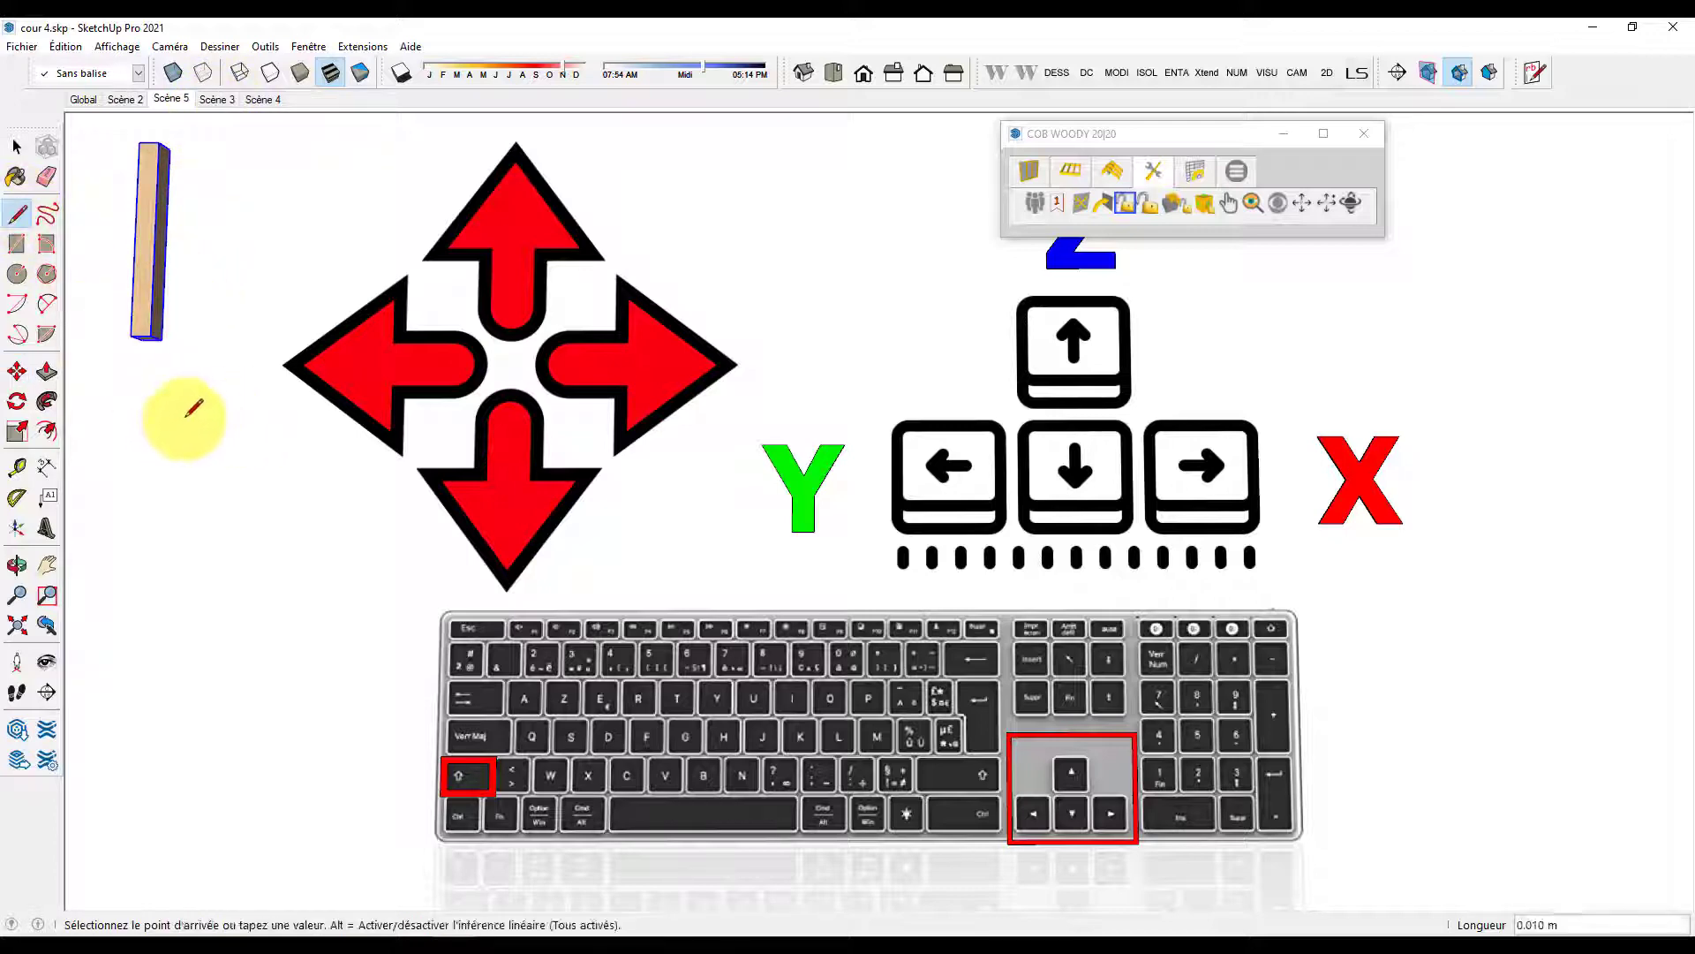
pyautogui.click(334, 576)
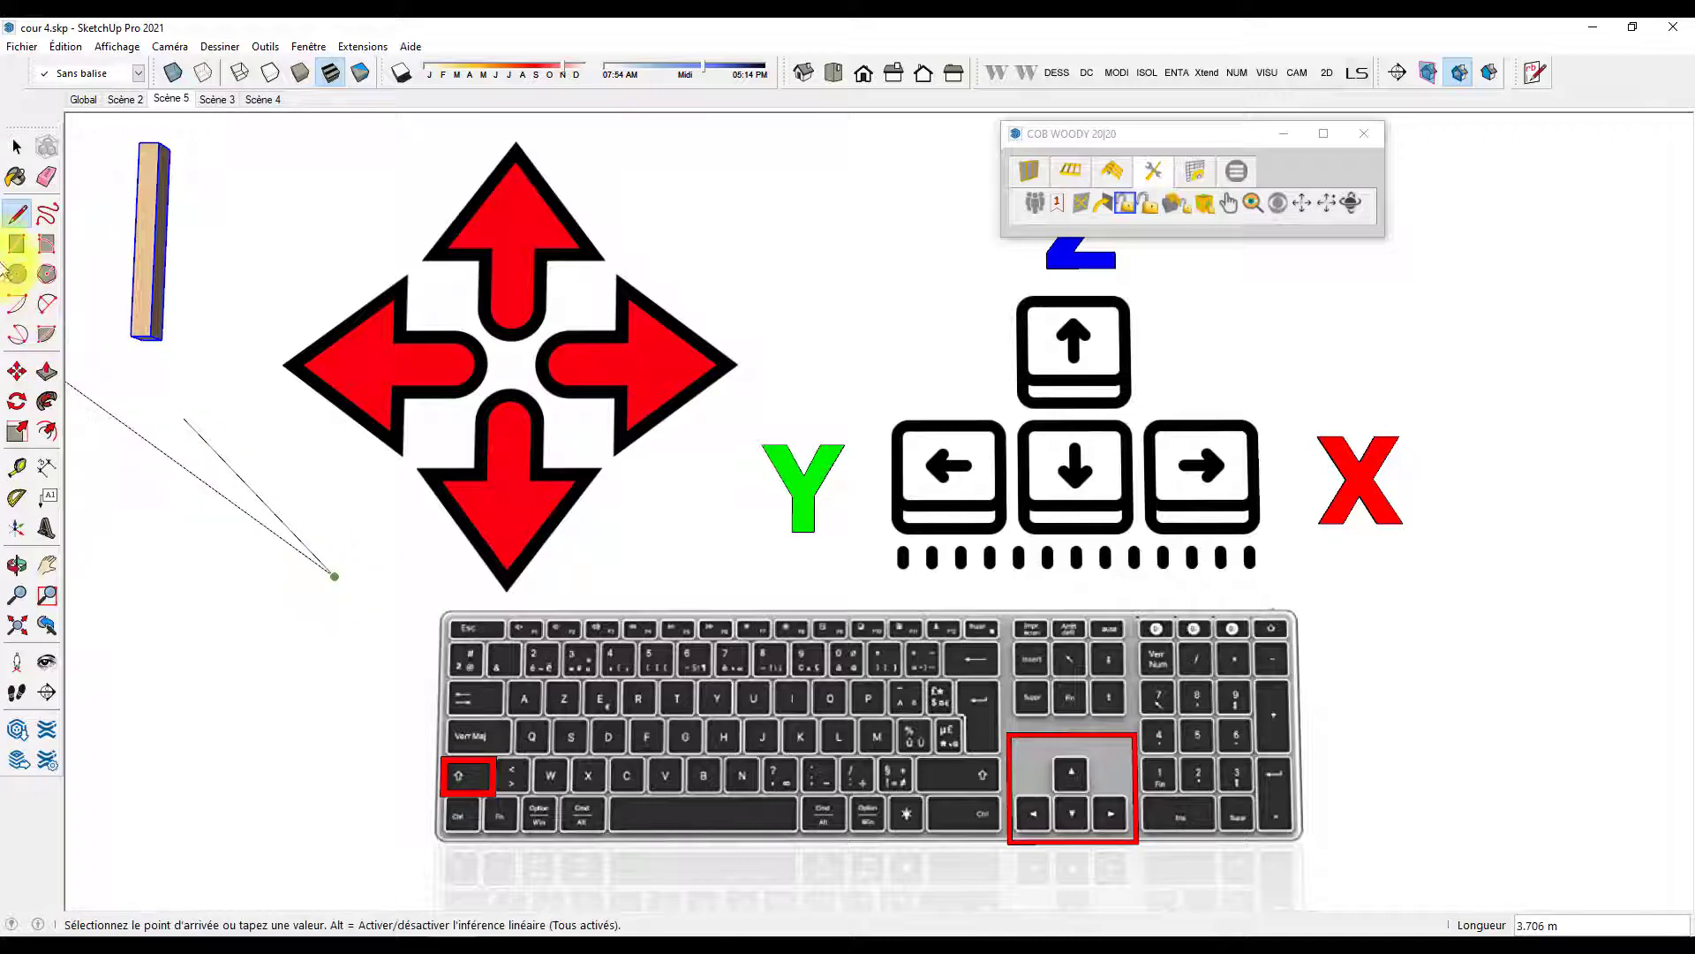
# - Move the beam parallel to the diagonal line, locking to its direction with Shift
pyautogui.click(17, 147)
pyautogui.press('m')
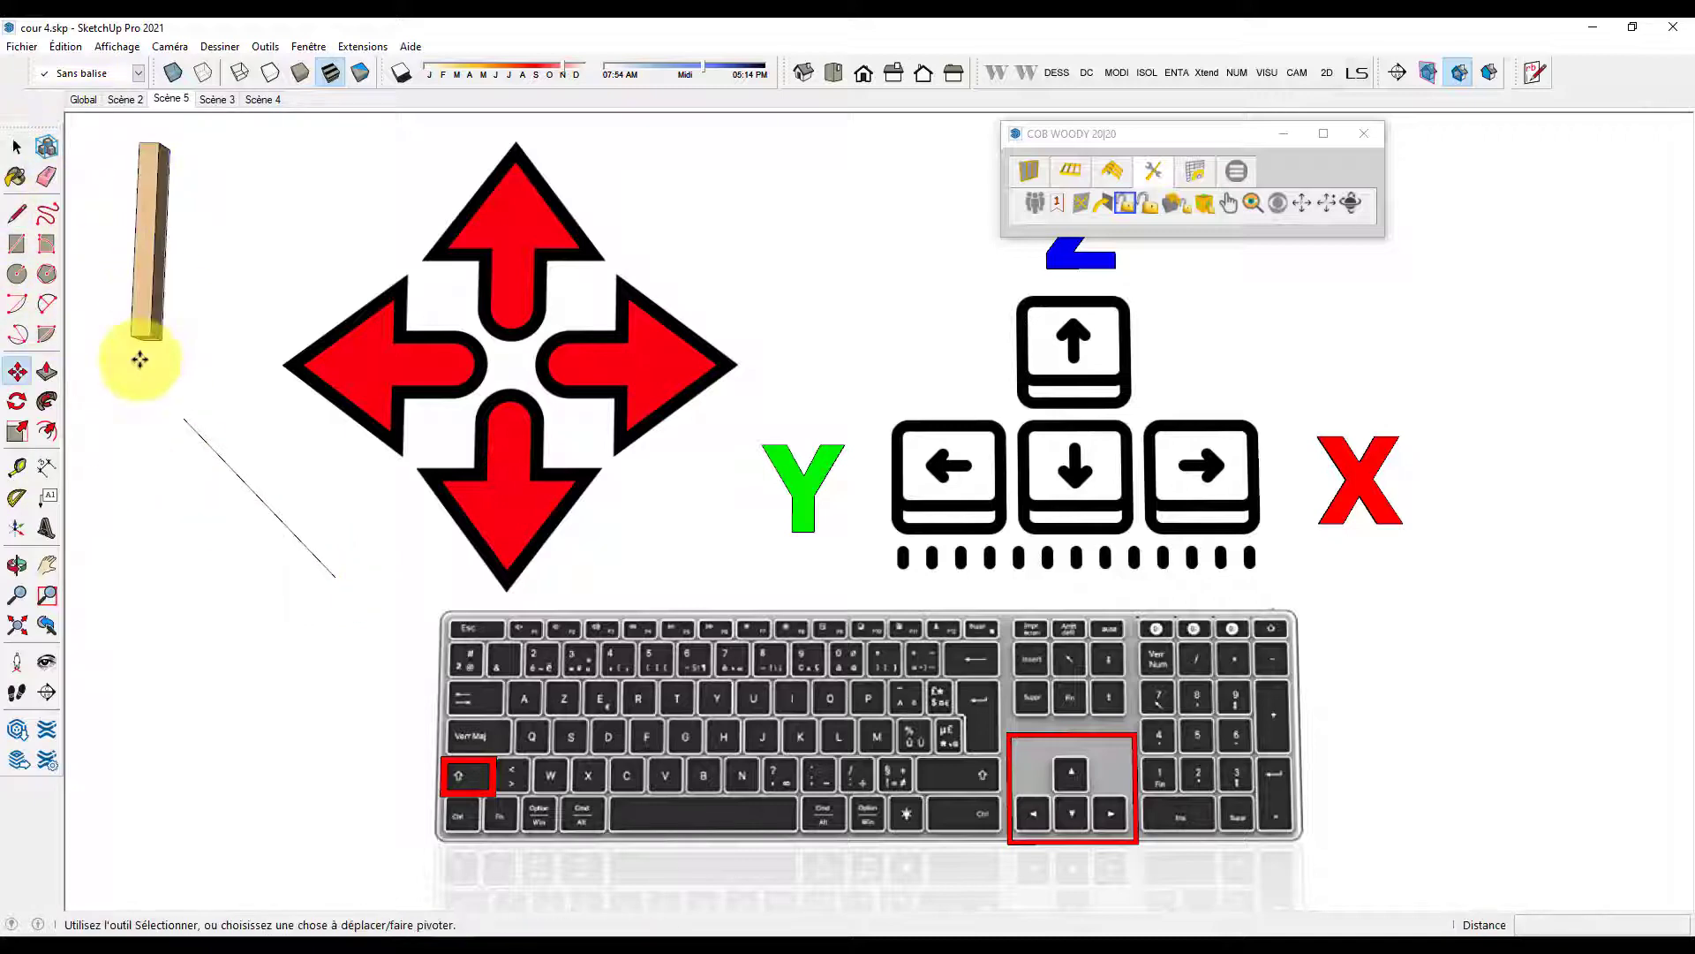
pyautogui.click(158, 341)
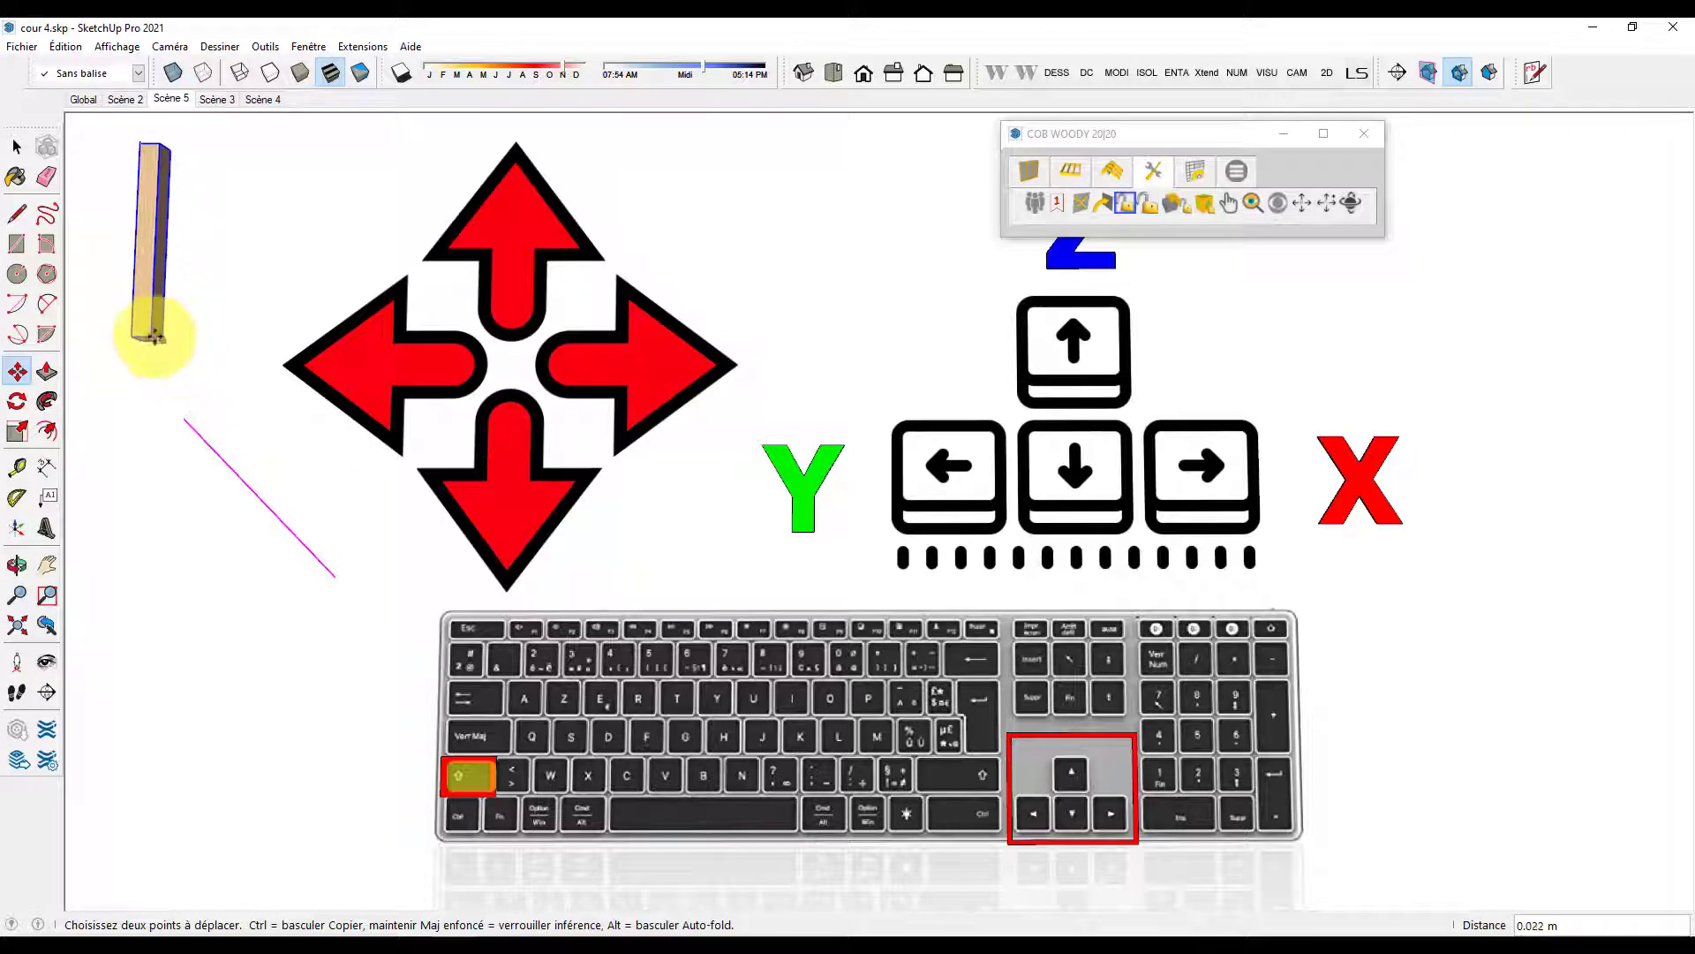
pyautogui.click(165, 352)
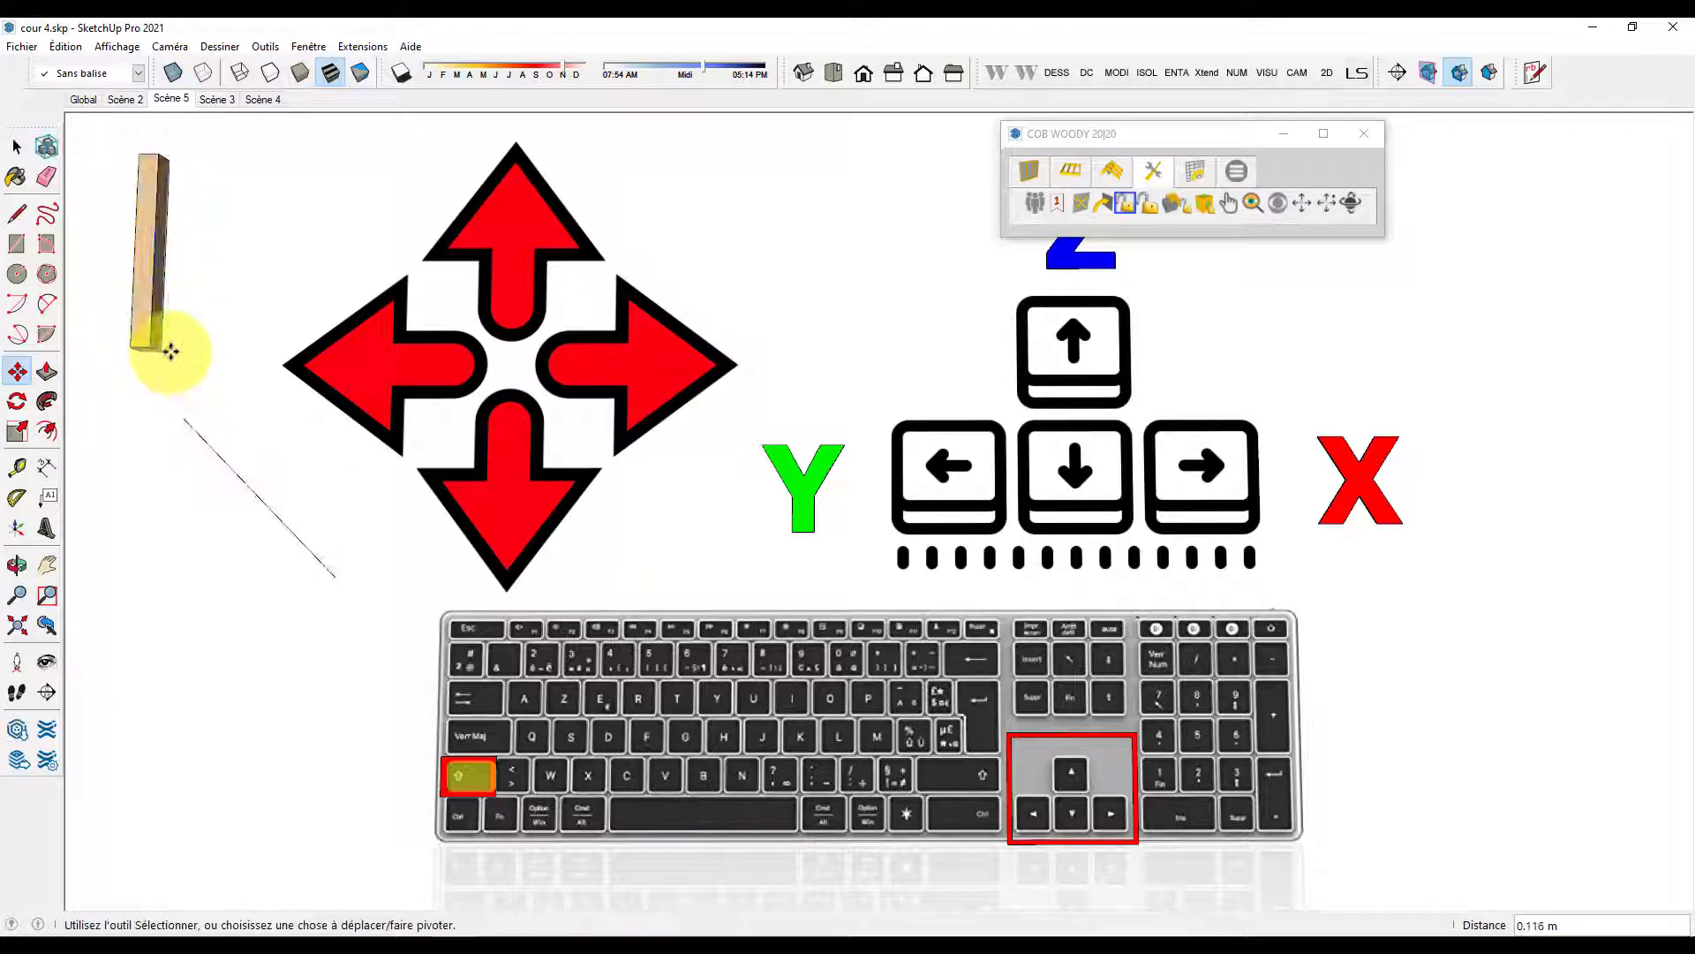
# - Draw a second diagonal line running up-right near the beam
pyautogui.click(17, 215)
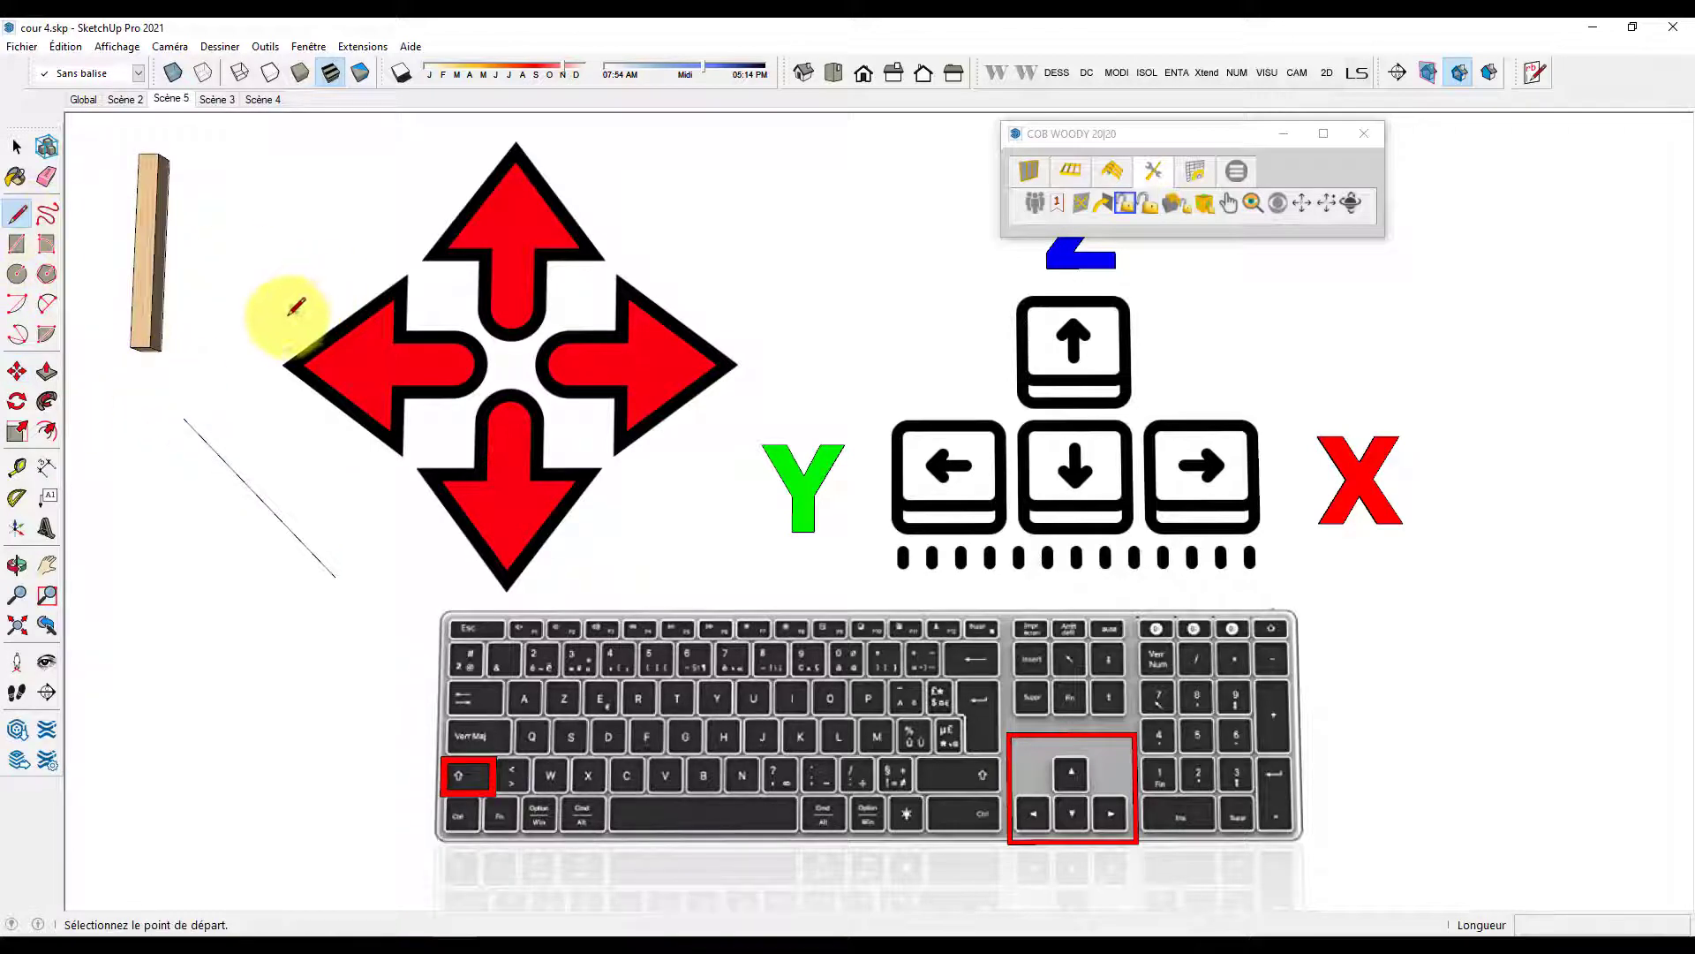
pyautogui.click(256, 334)
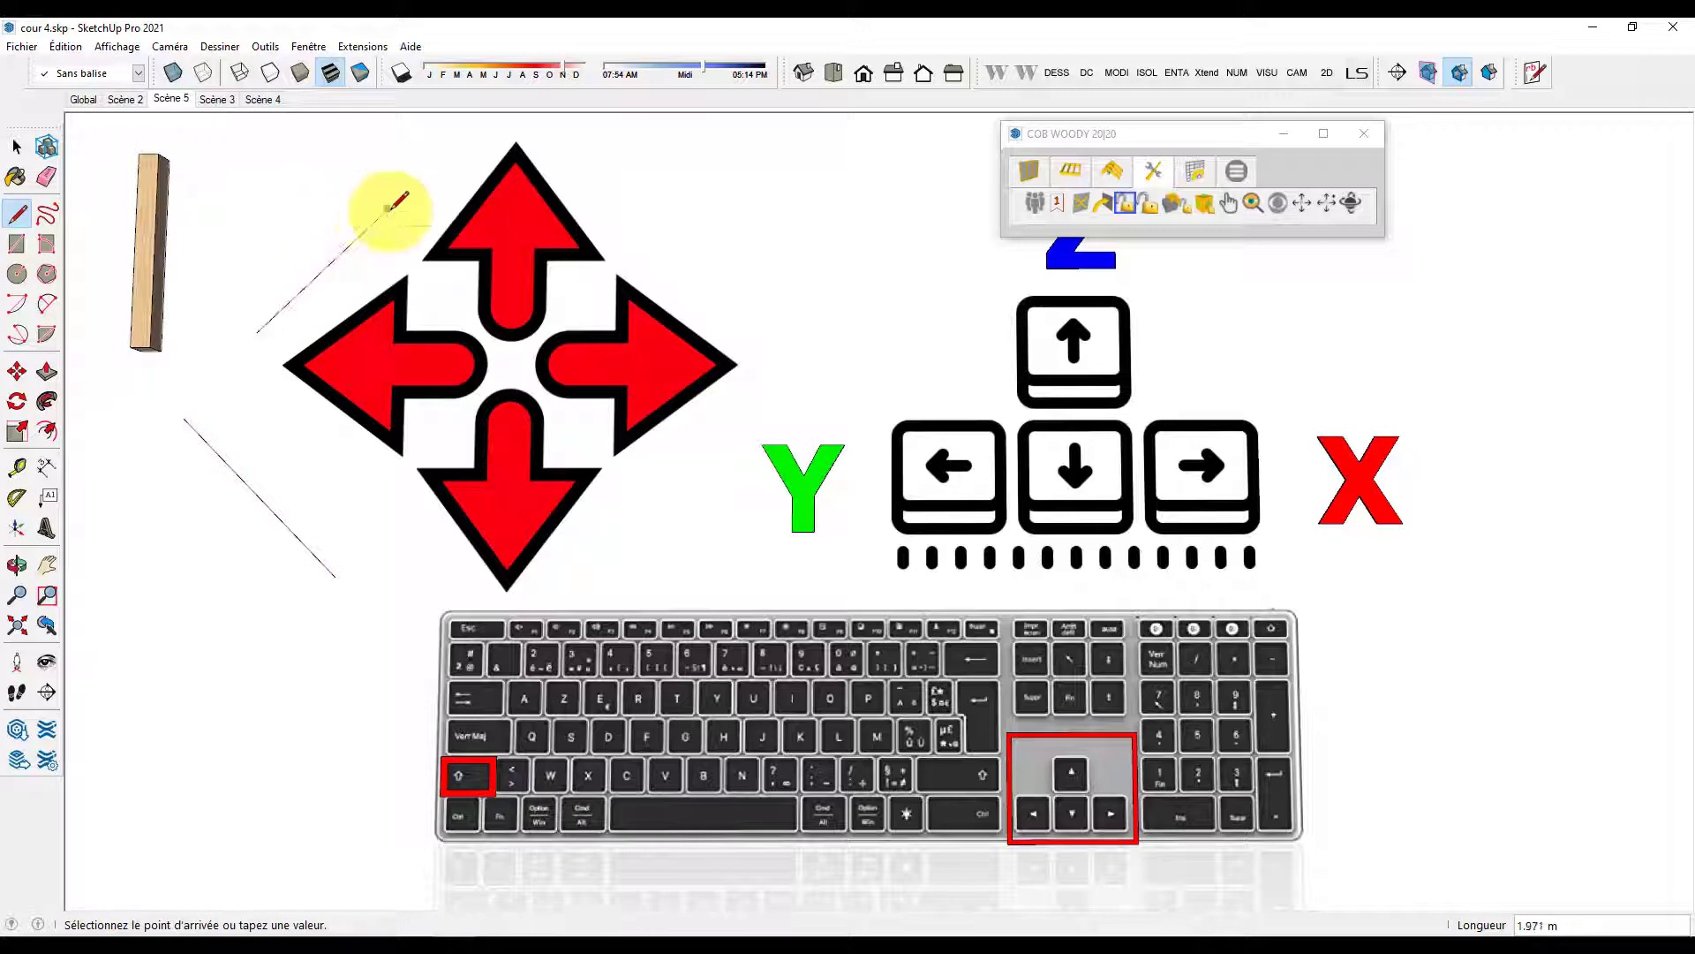
pyautogui.click(387, 208)
pyautogui.click(17, 148)
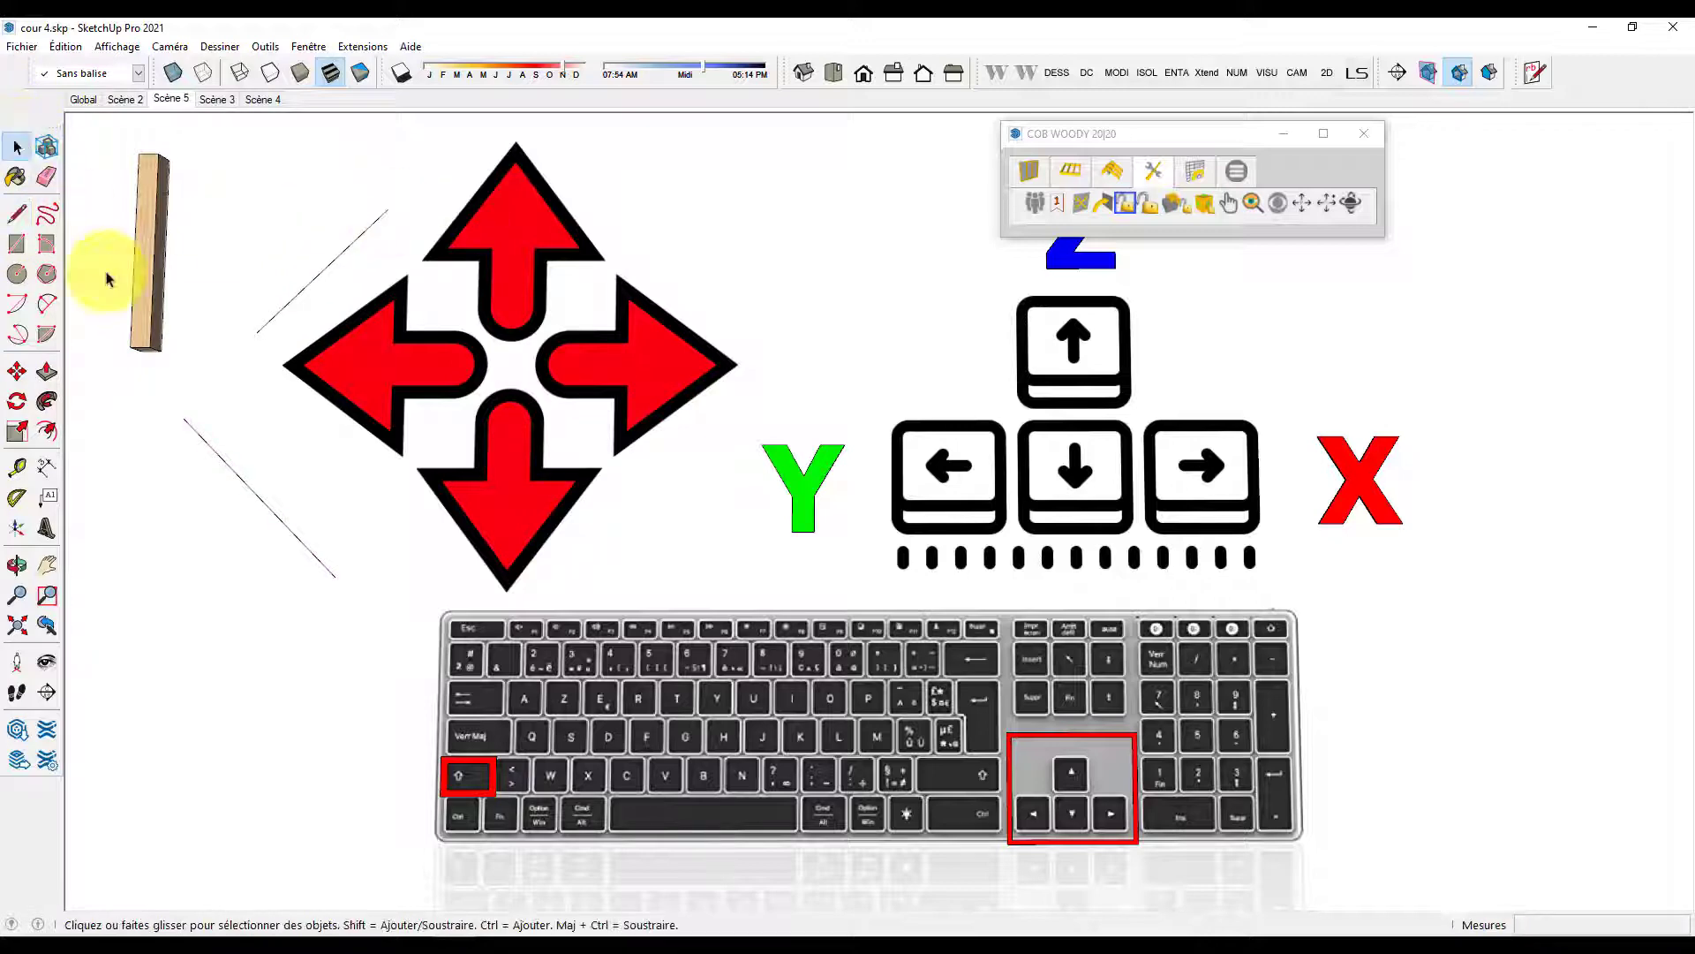
# - Slide the beam up-right along the magenta inference parallel to the new line
pyautogui.click(17, 374)
pyautogui.click(161, 346)
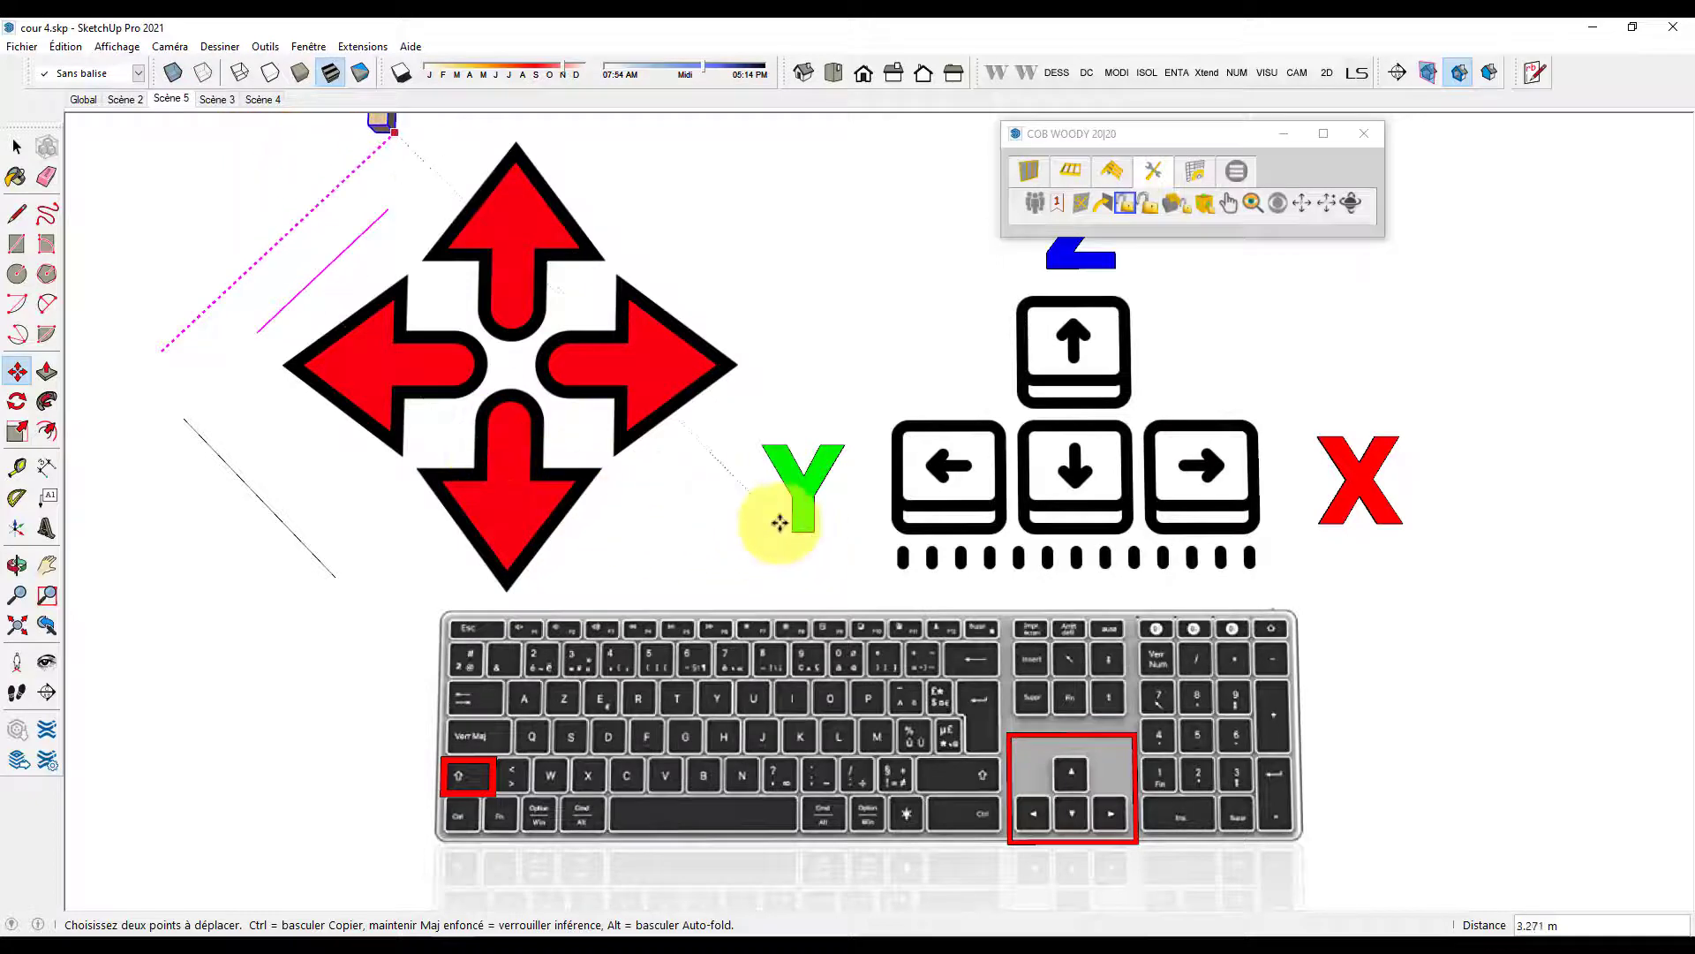
pyautogui.scroll(-1, 530, 508)
pyautogui.scroll(-2, 521, 521)
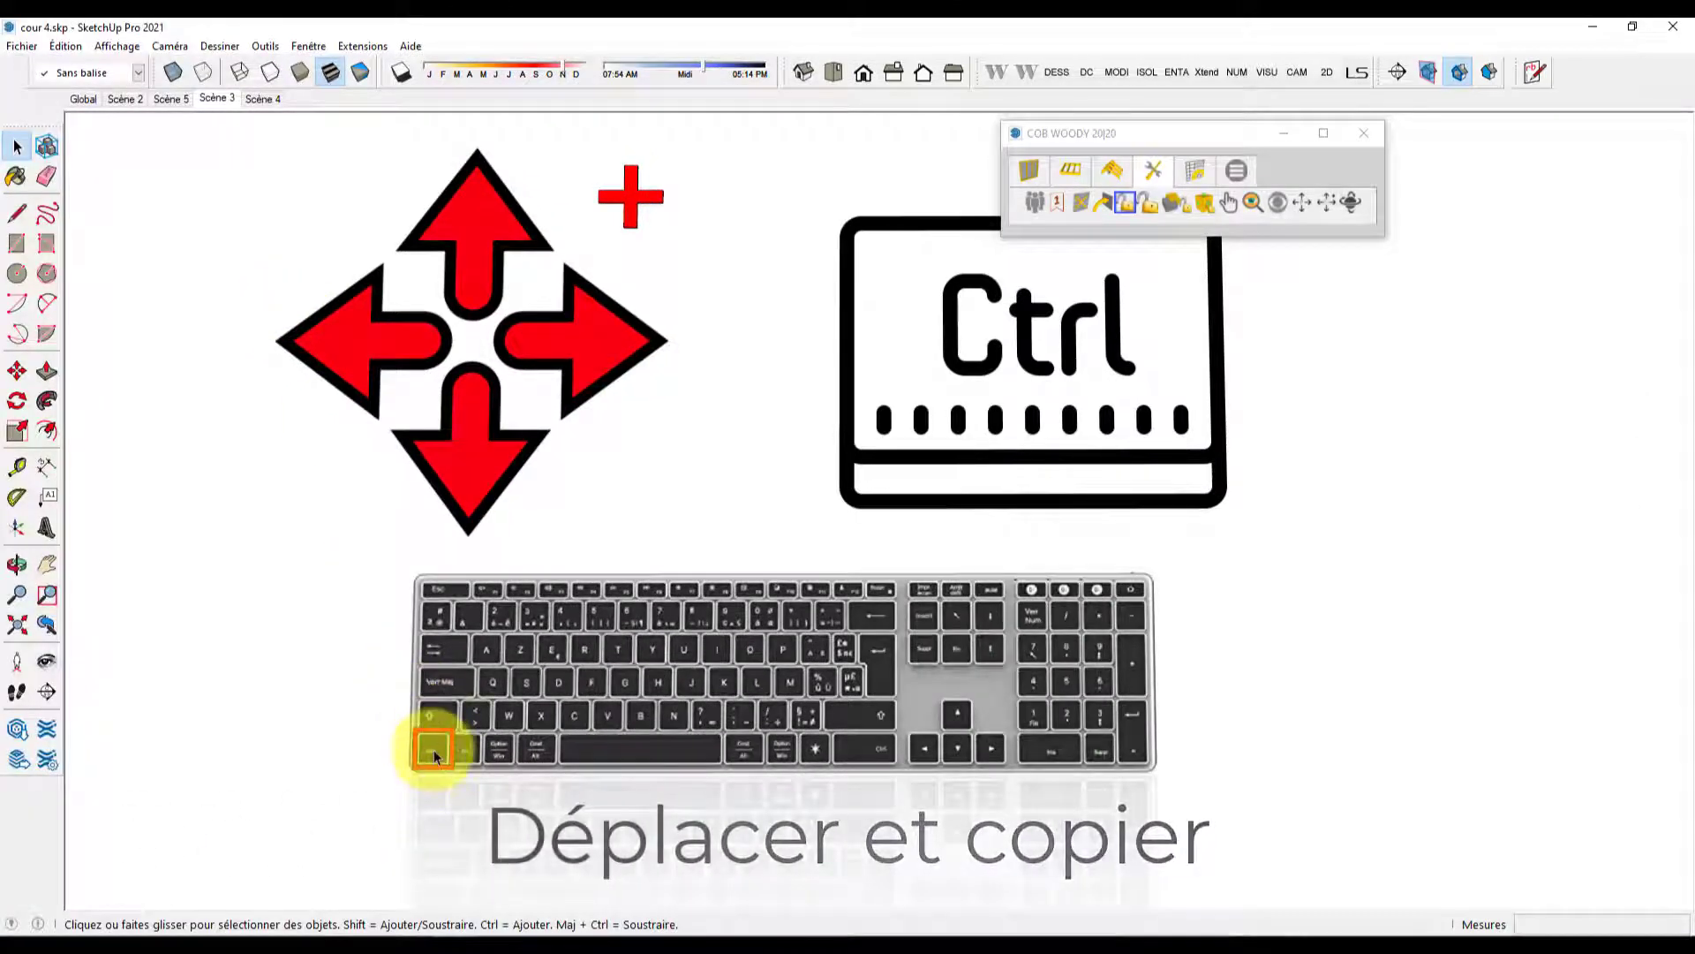
# - In Scène 4, copy the wooden beam with Move plus Ctrl, placing it 1.016 m right
pyautogui.click(263, 98)
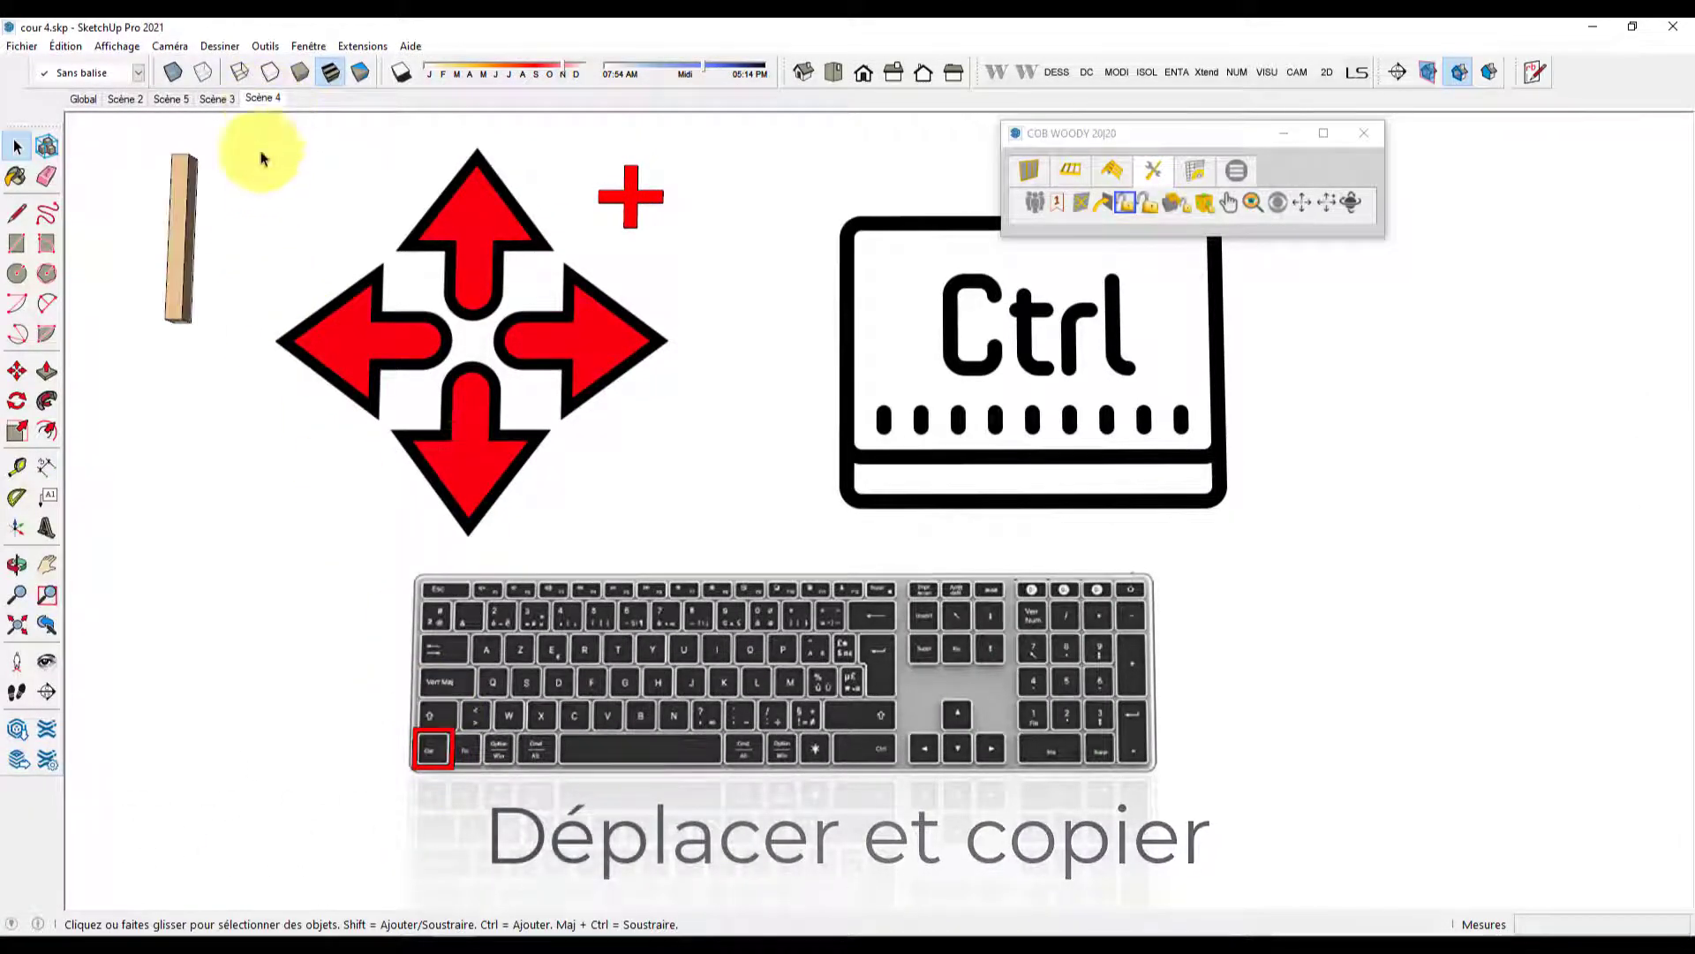
pyautogui.click(178, 288)
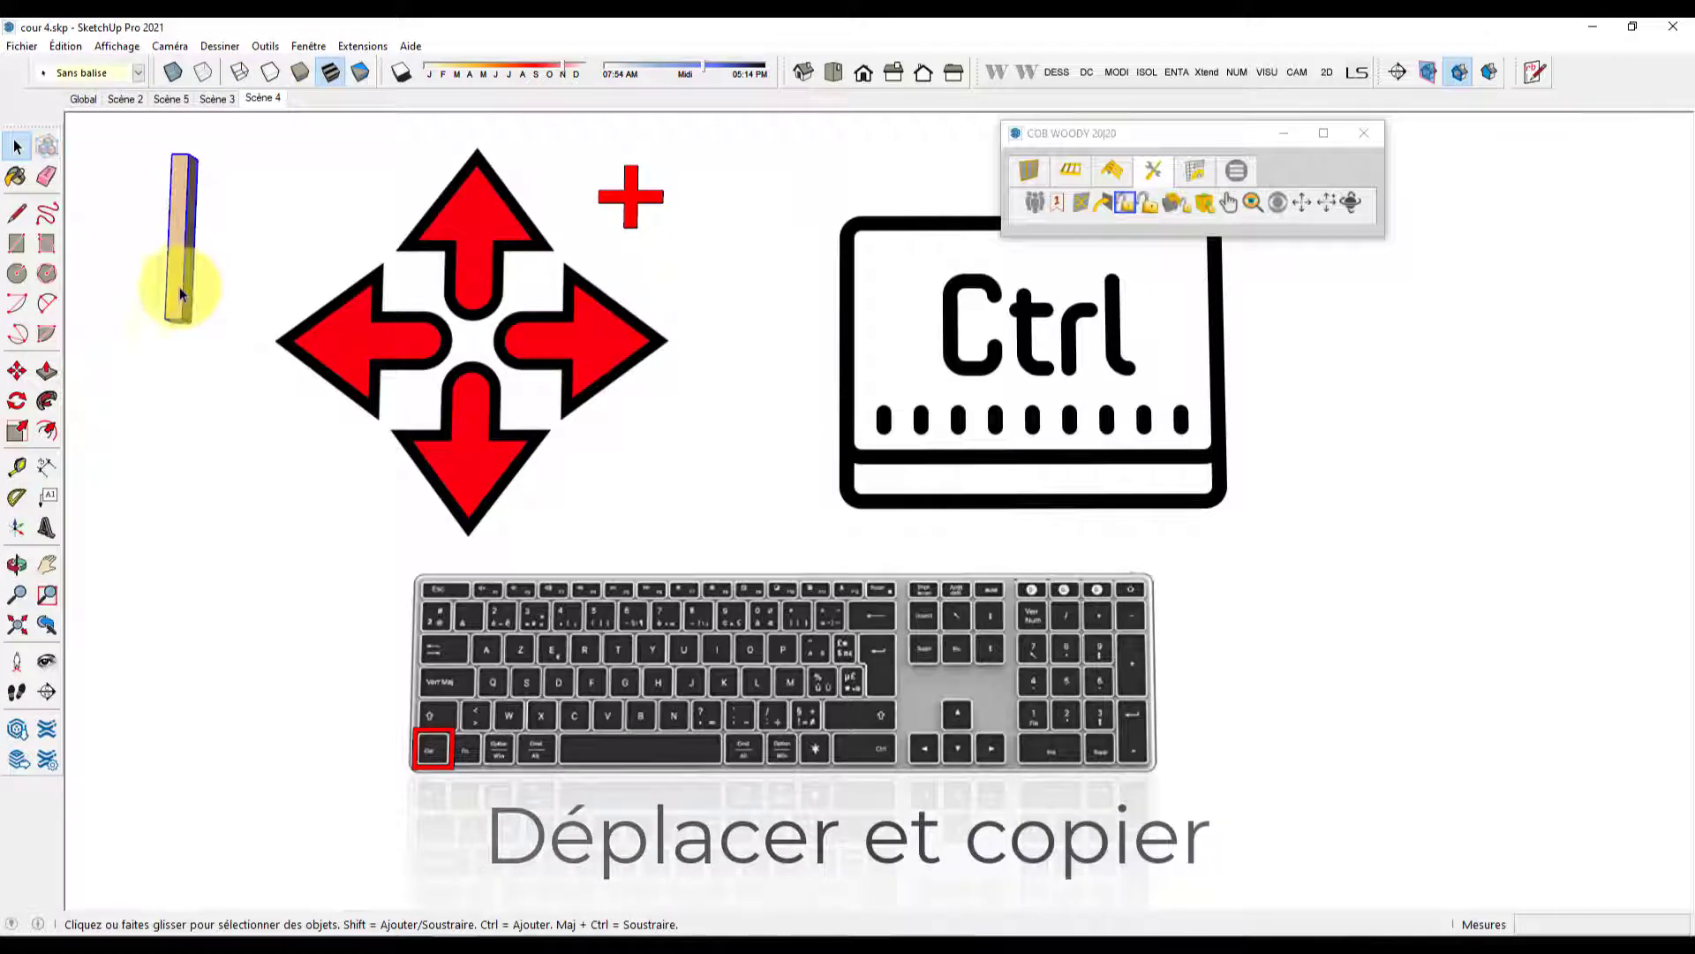
pyautogui.click(16, 373)
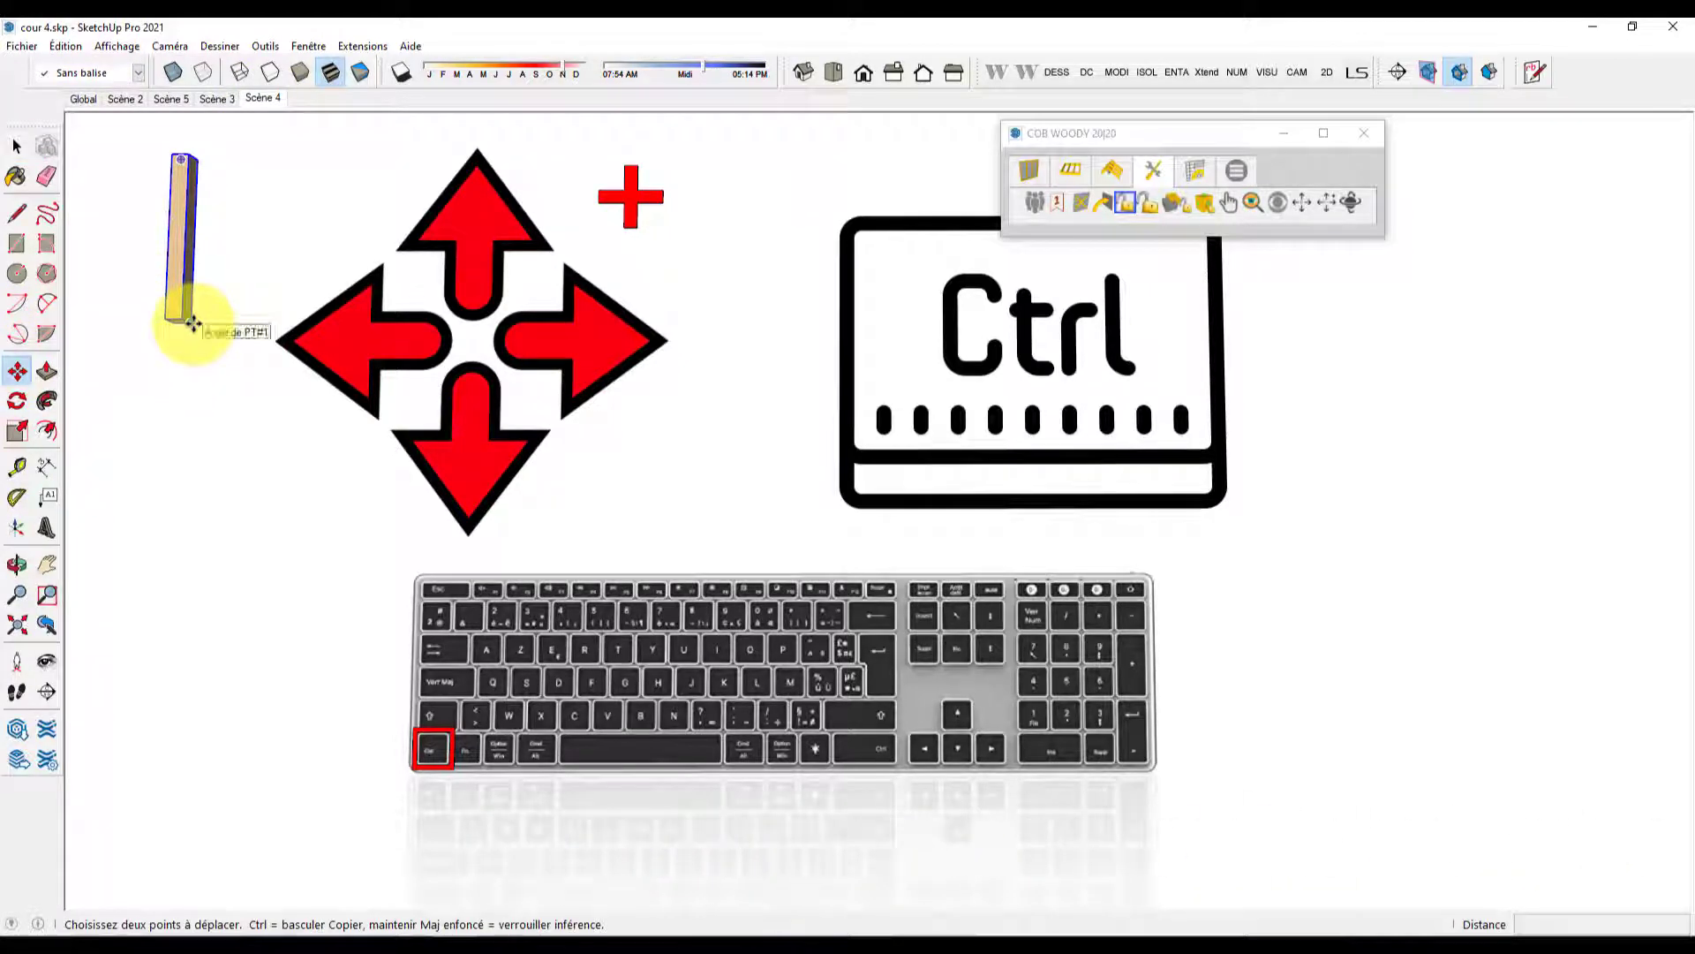
pyautogui.click(193, 323)
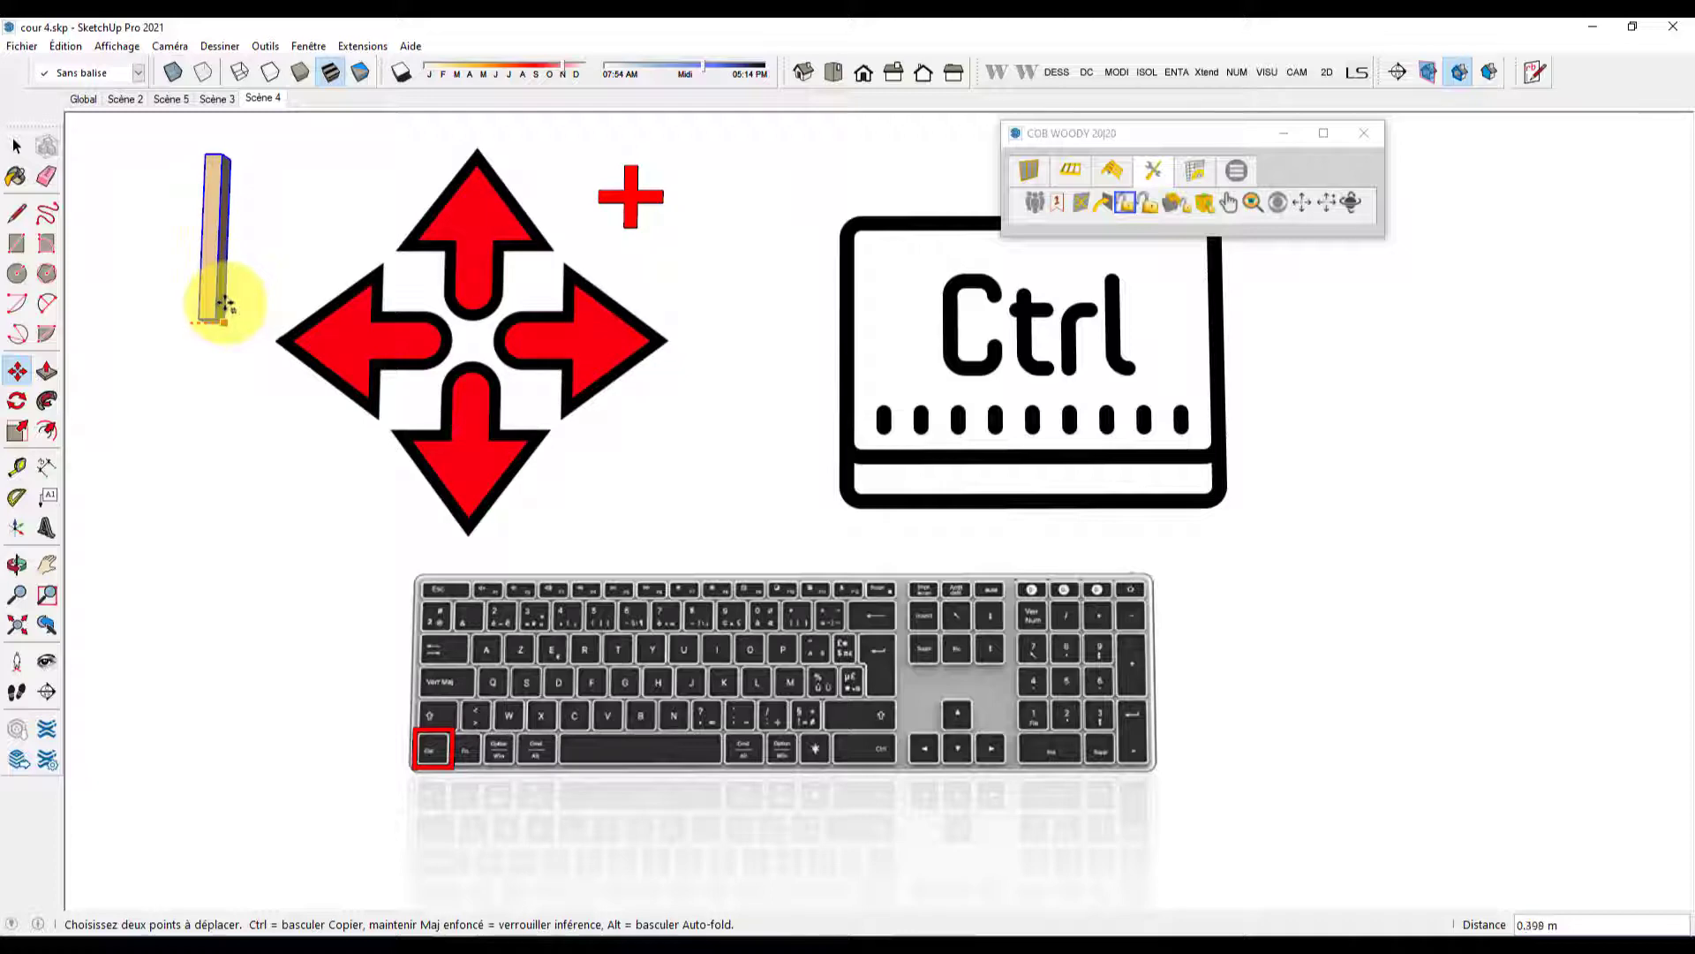
pyautogui.press('ctrl')
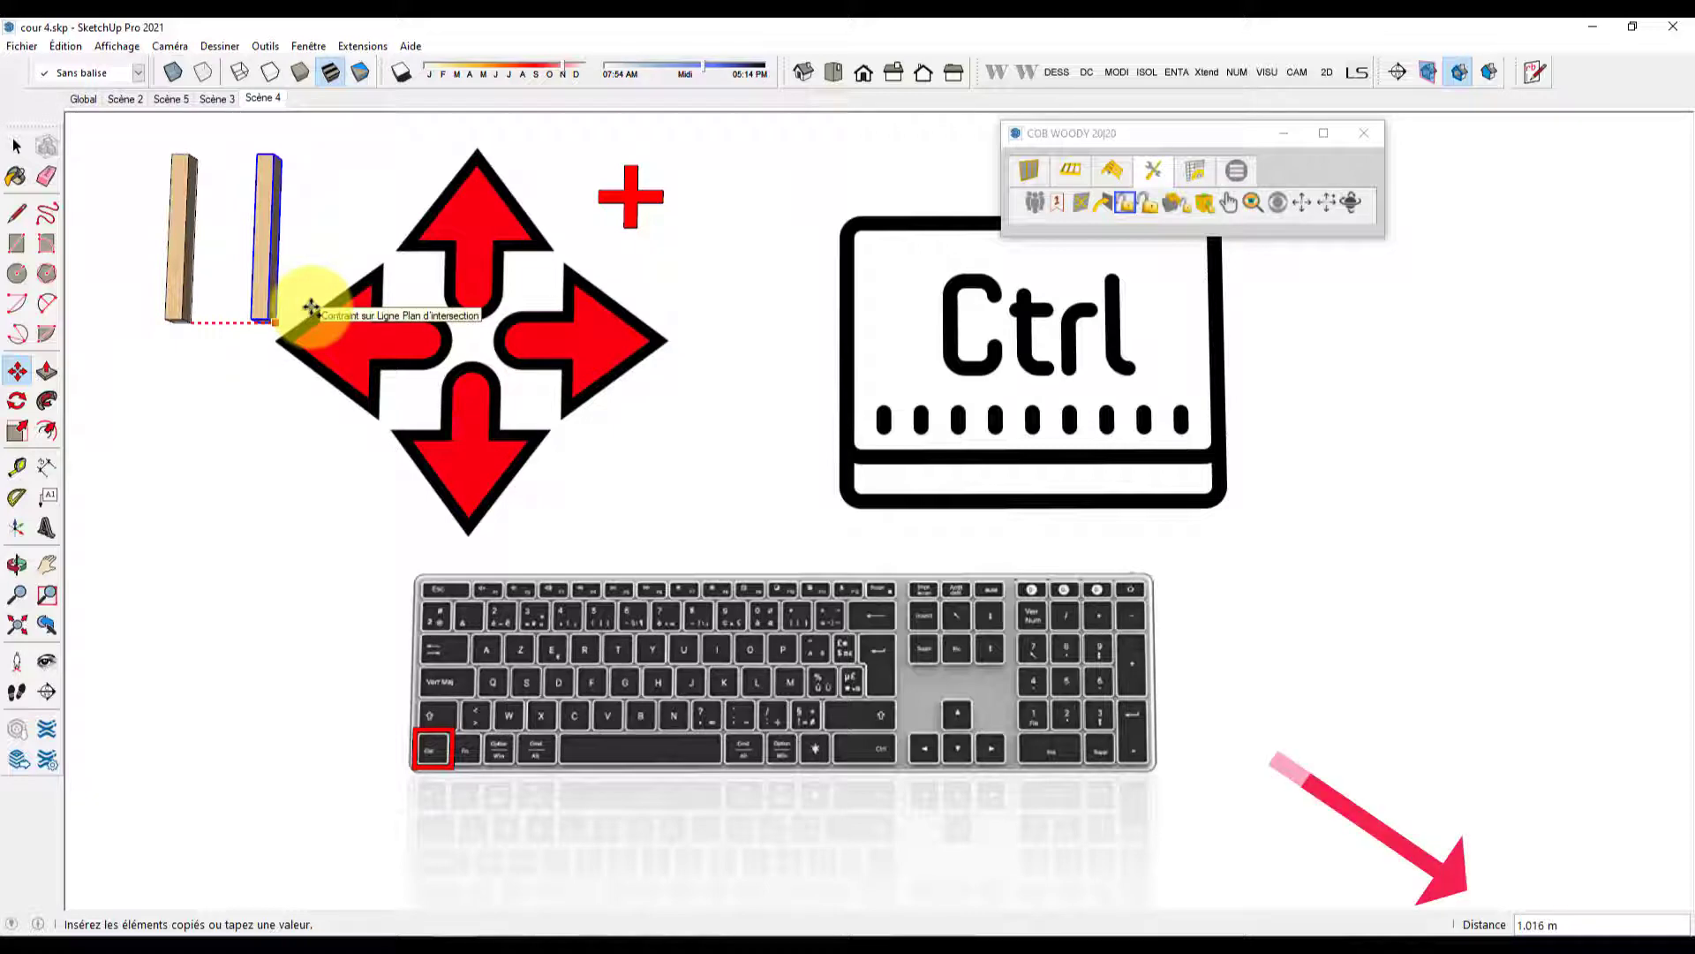
pyautogui.write('*5')
# - Enter the copy distance, then *5 for five beams spaced 2 m apart
pyautogui.press('Return')
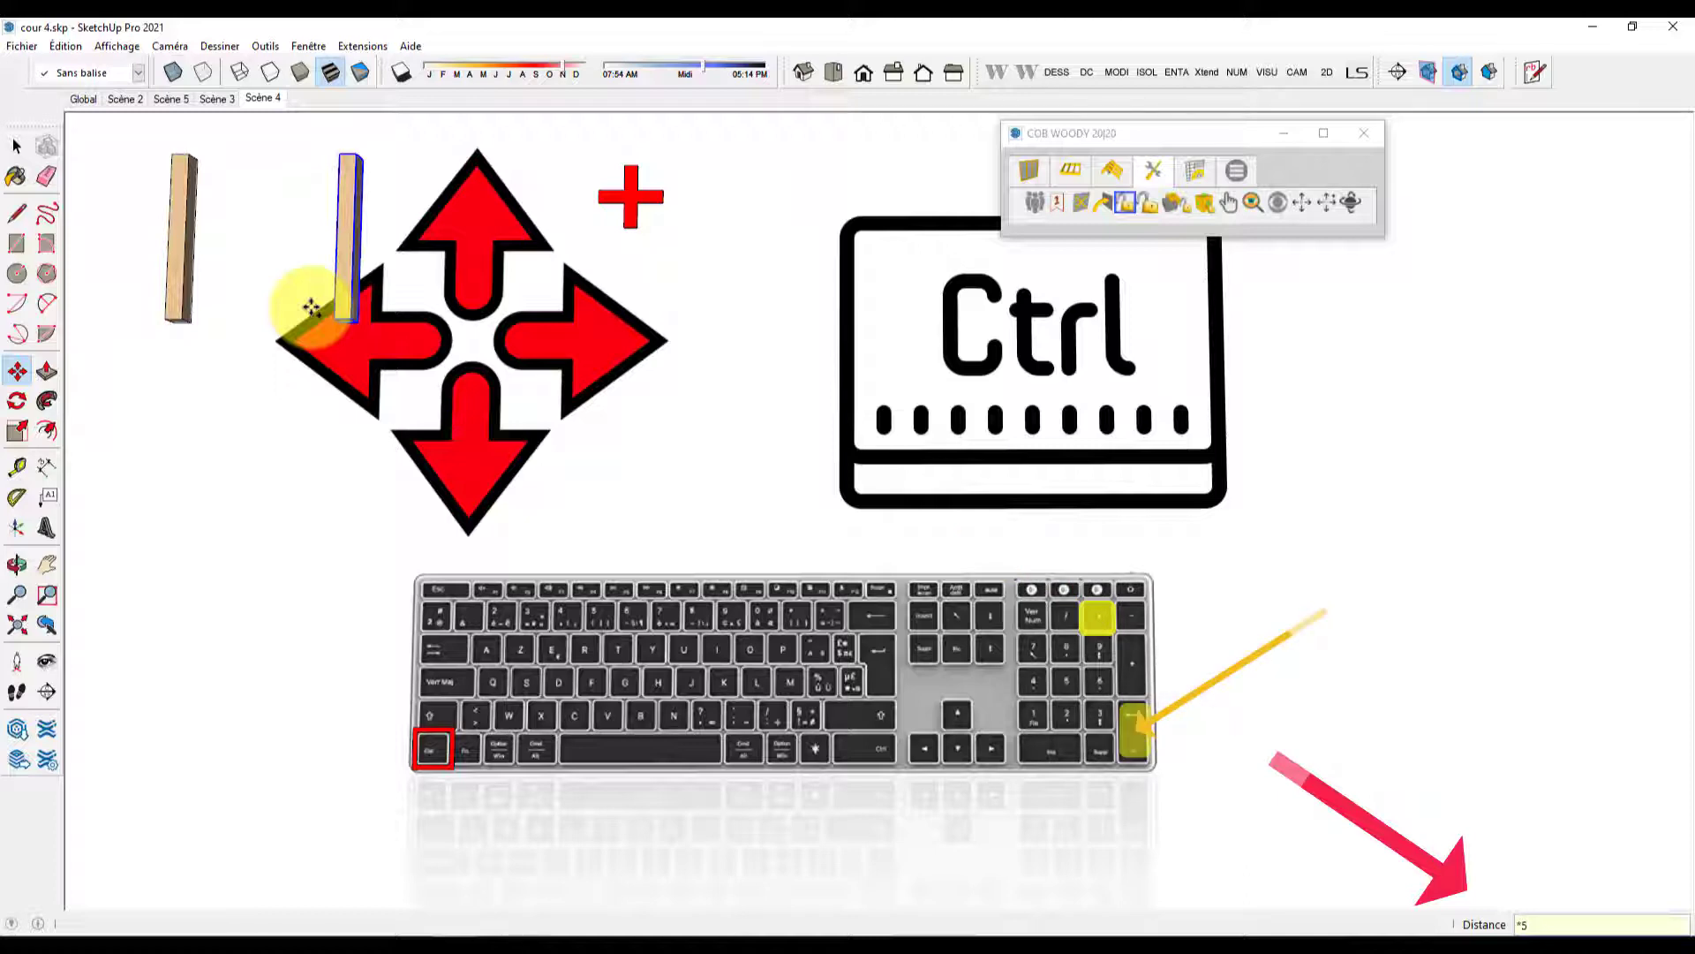
pyautogui.press('Return')
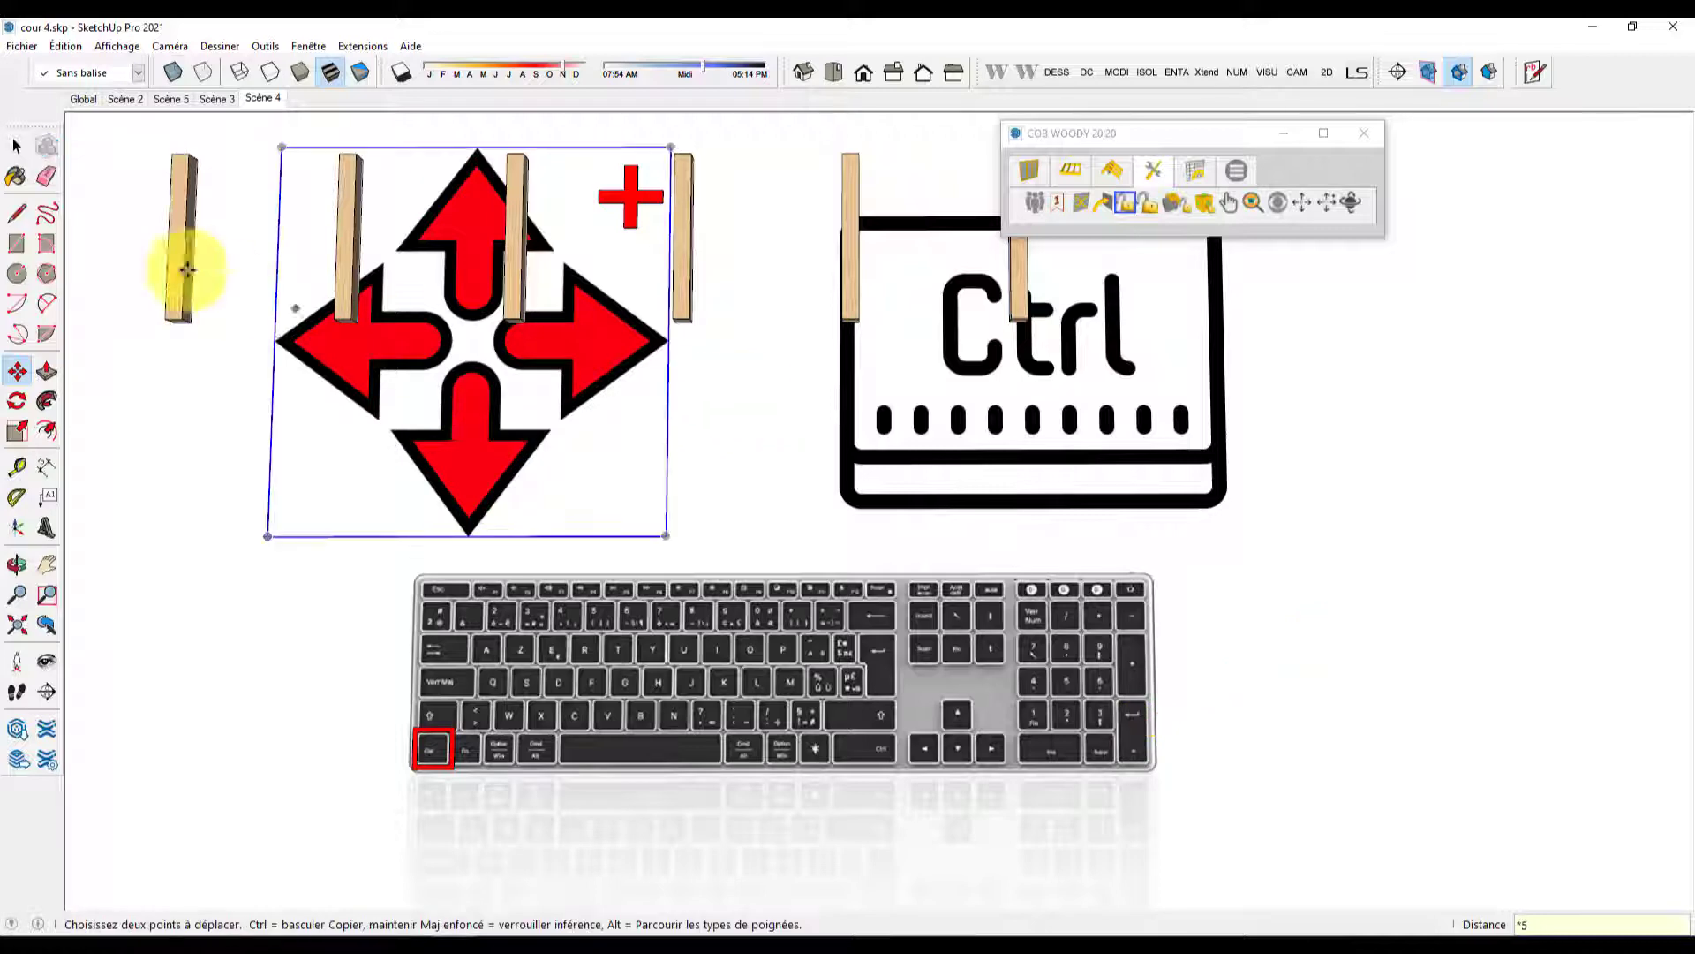
# - Copy the leftmost beam 6.642 m down the green axis, then add a midway copy with /2
pyautogui.click(171, 247)
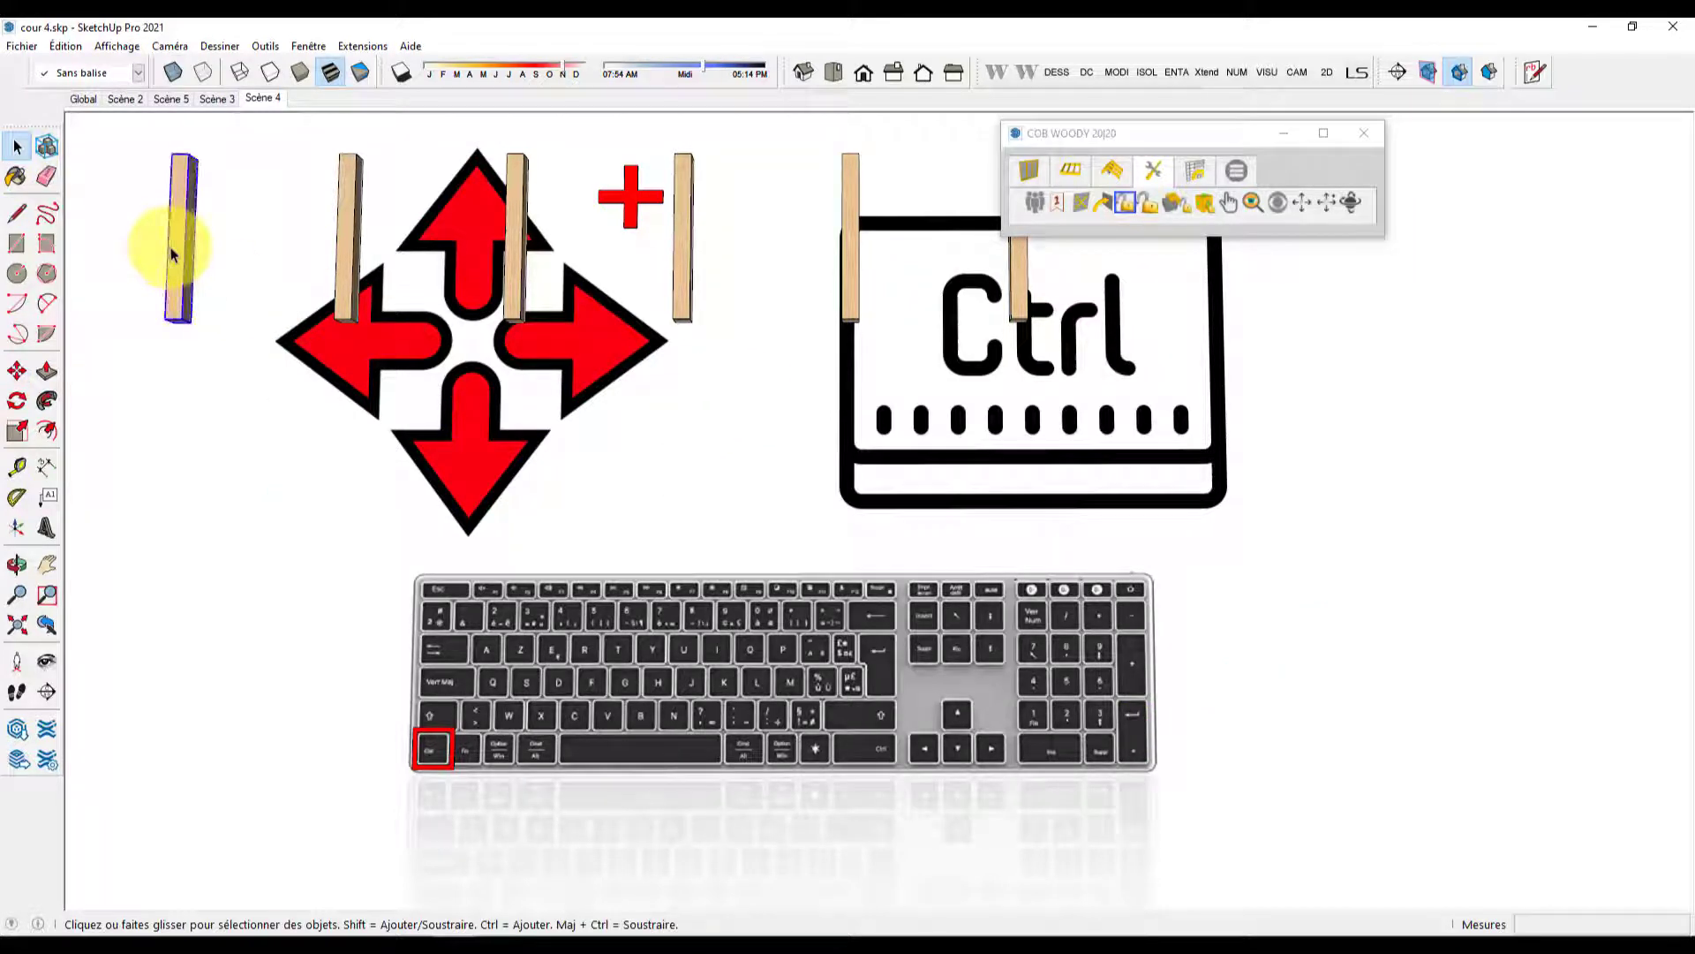
pyautogui.click(16, 371)
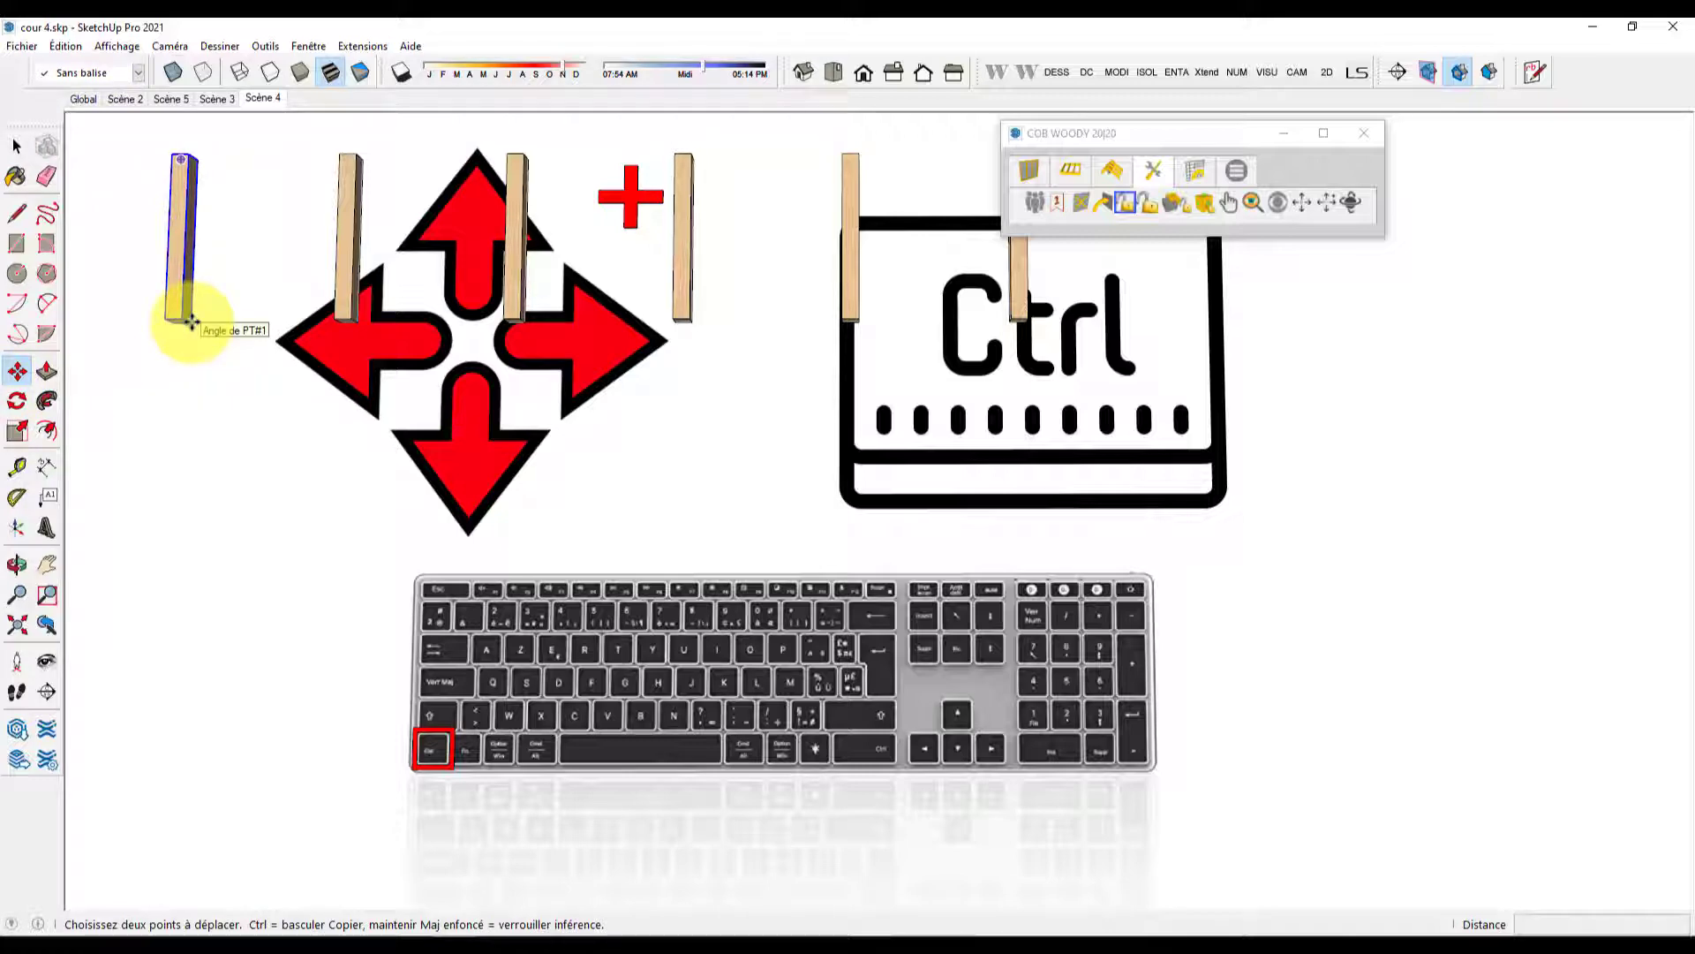
pyautogui.click(191, 322)
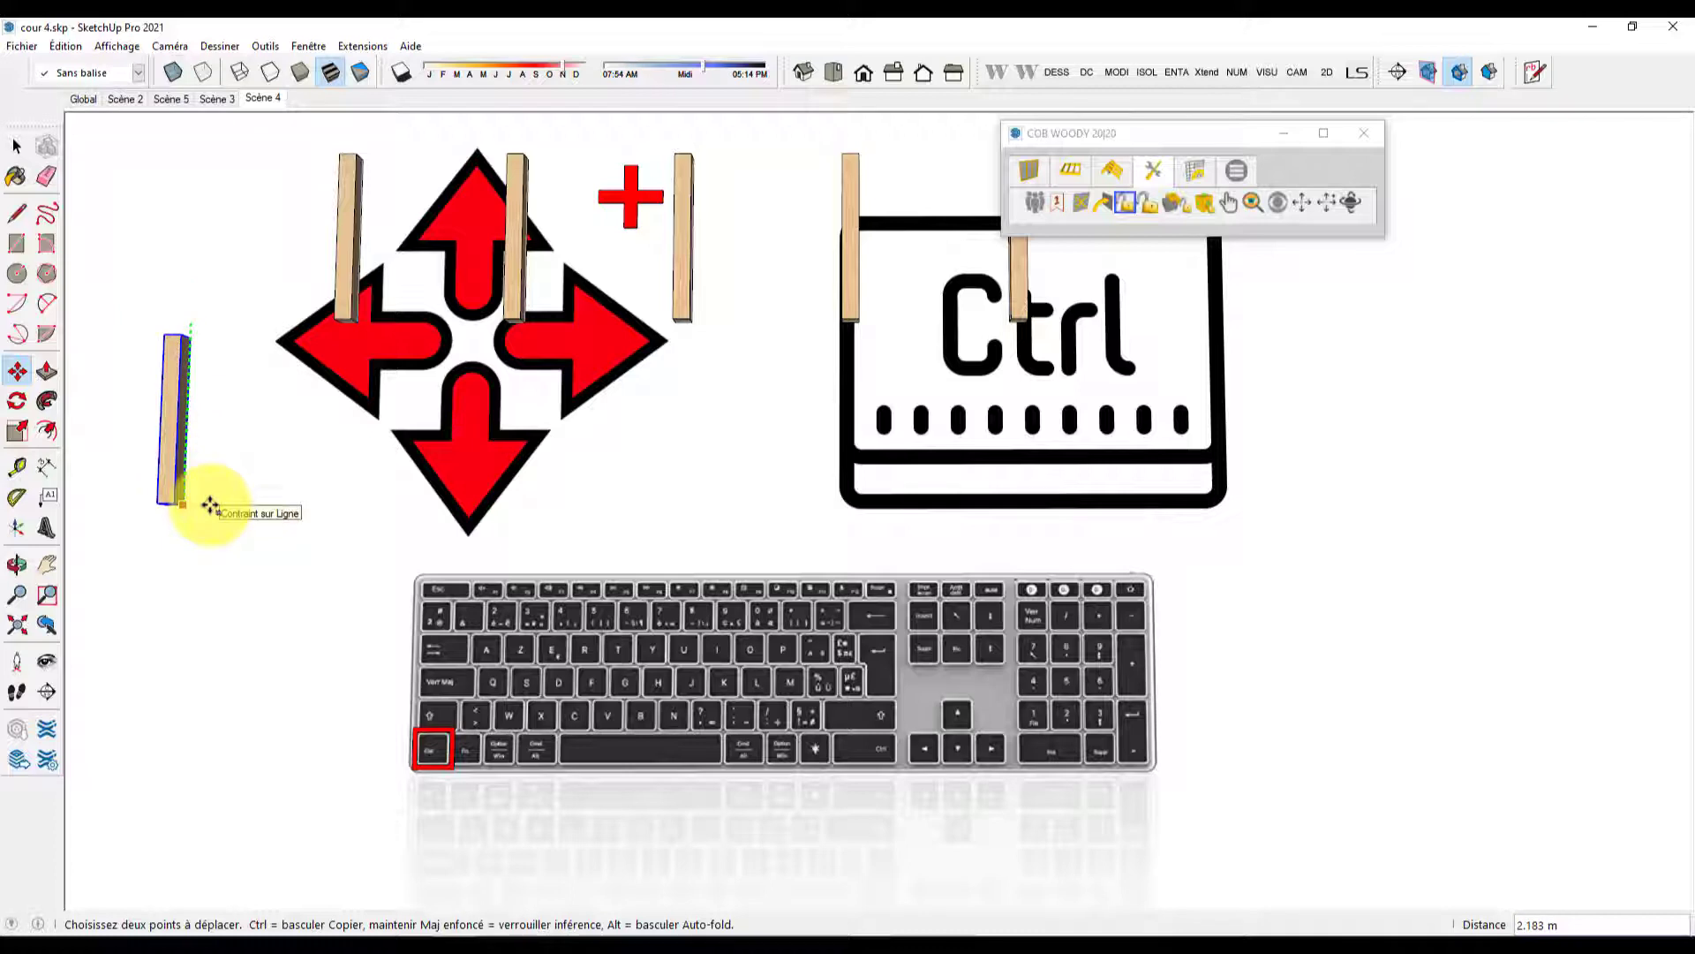
pyautogui.press('ctrl')
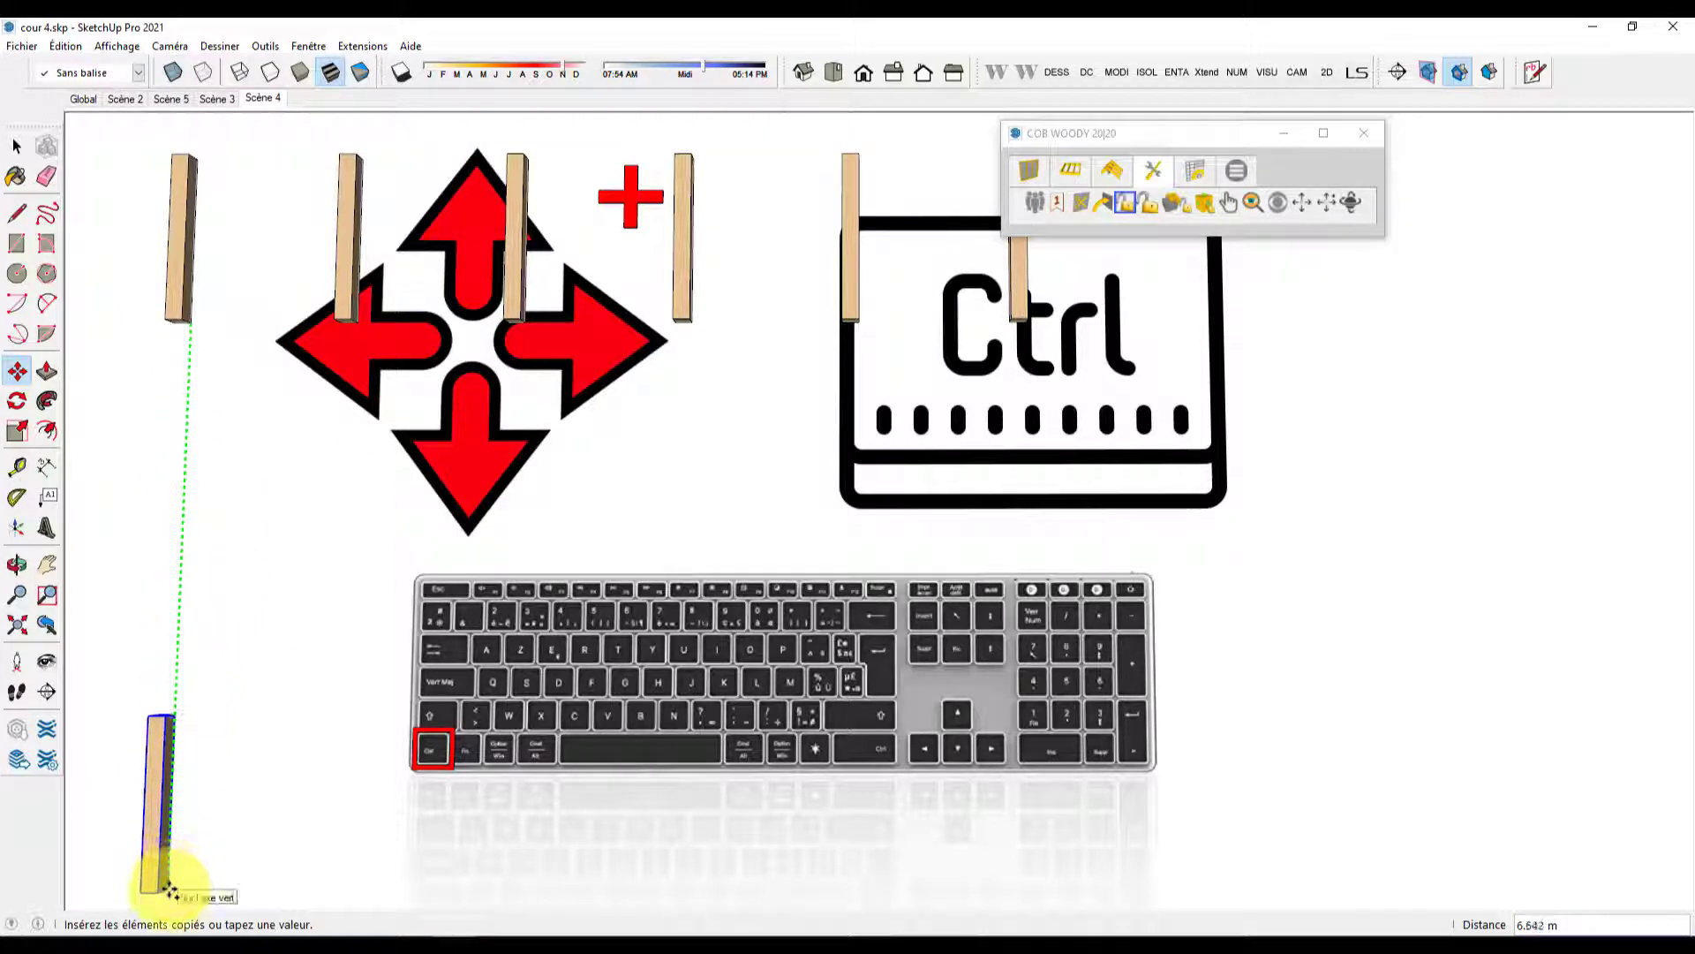
pyautogui.click(169, 890)
pyautogui.write('/2')
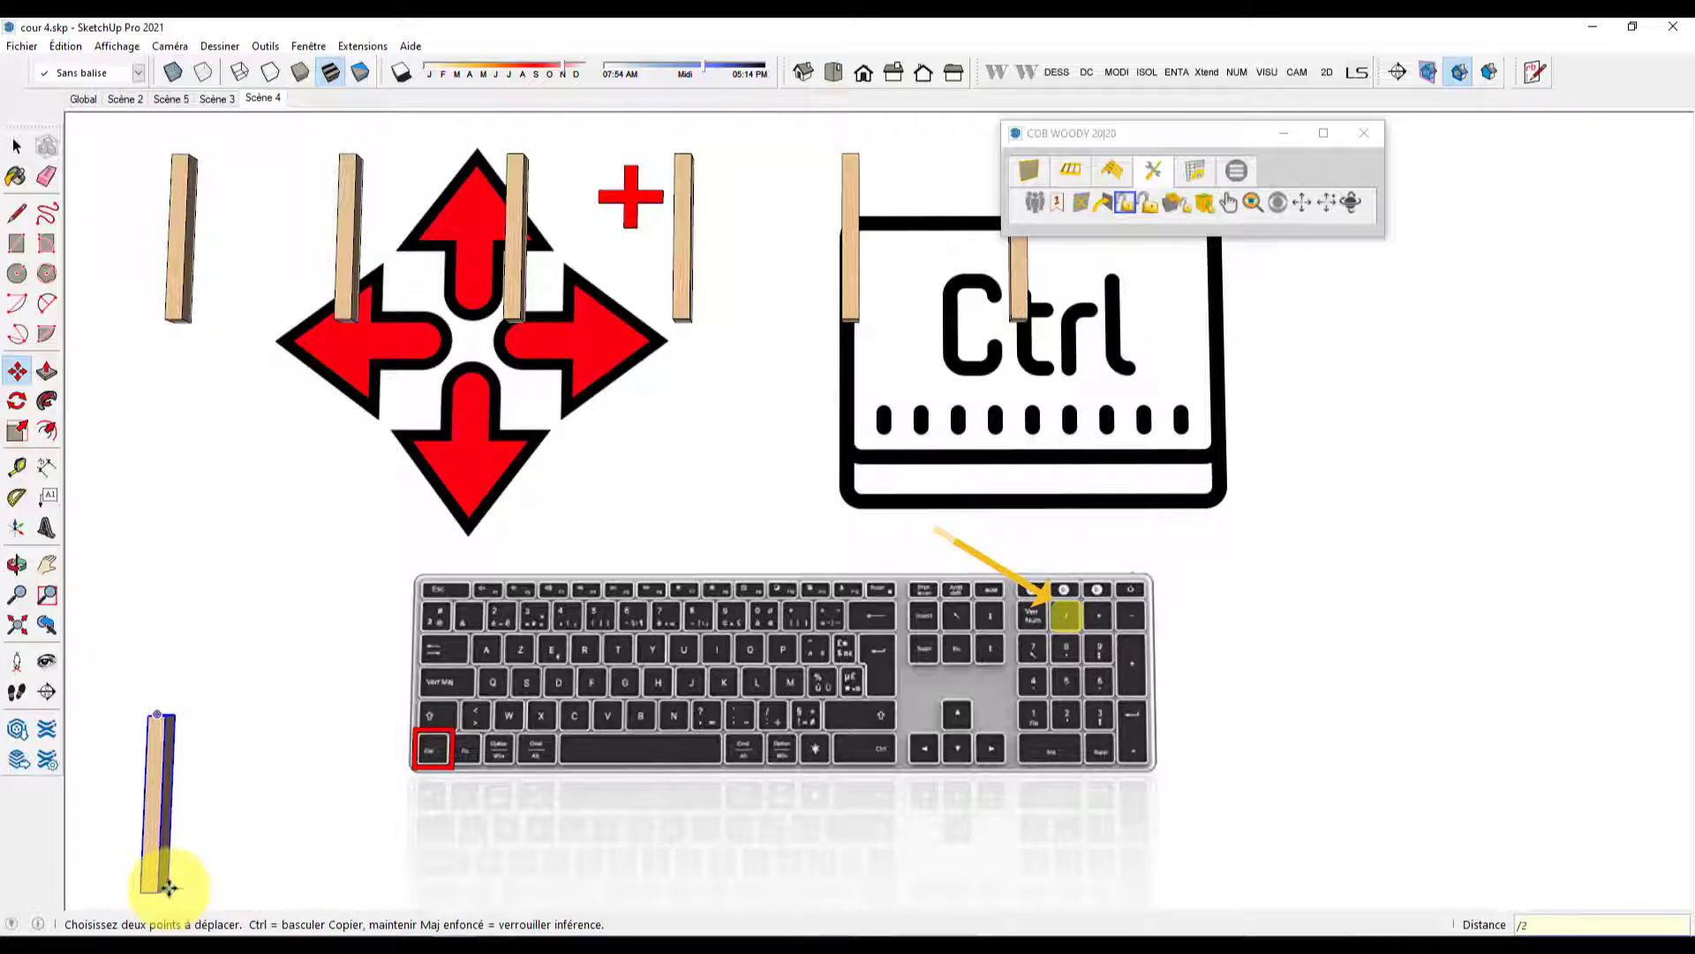
pyautogui.press('Return')
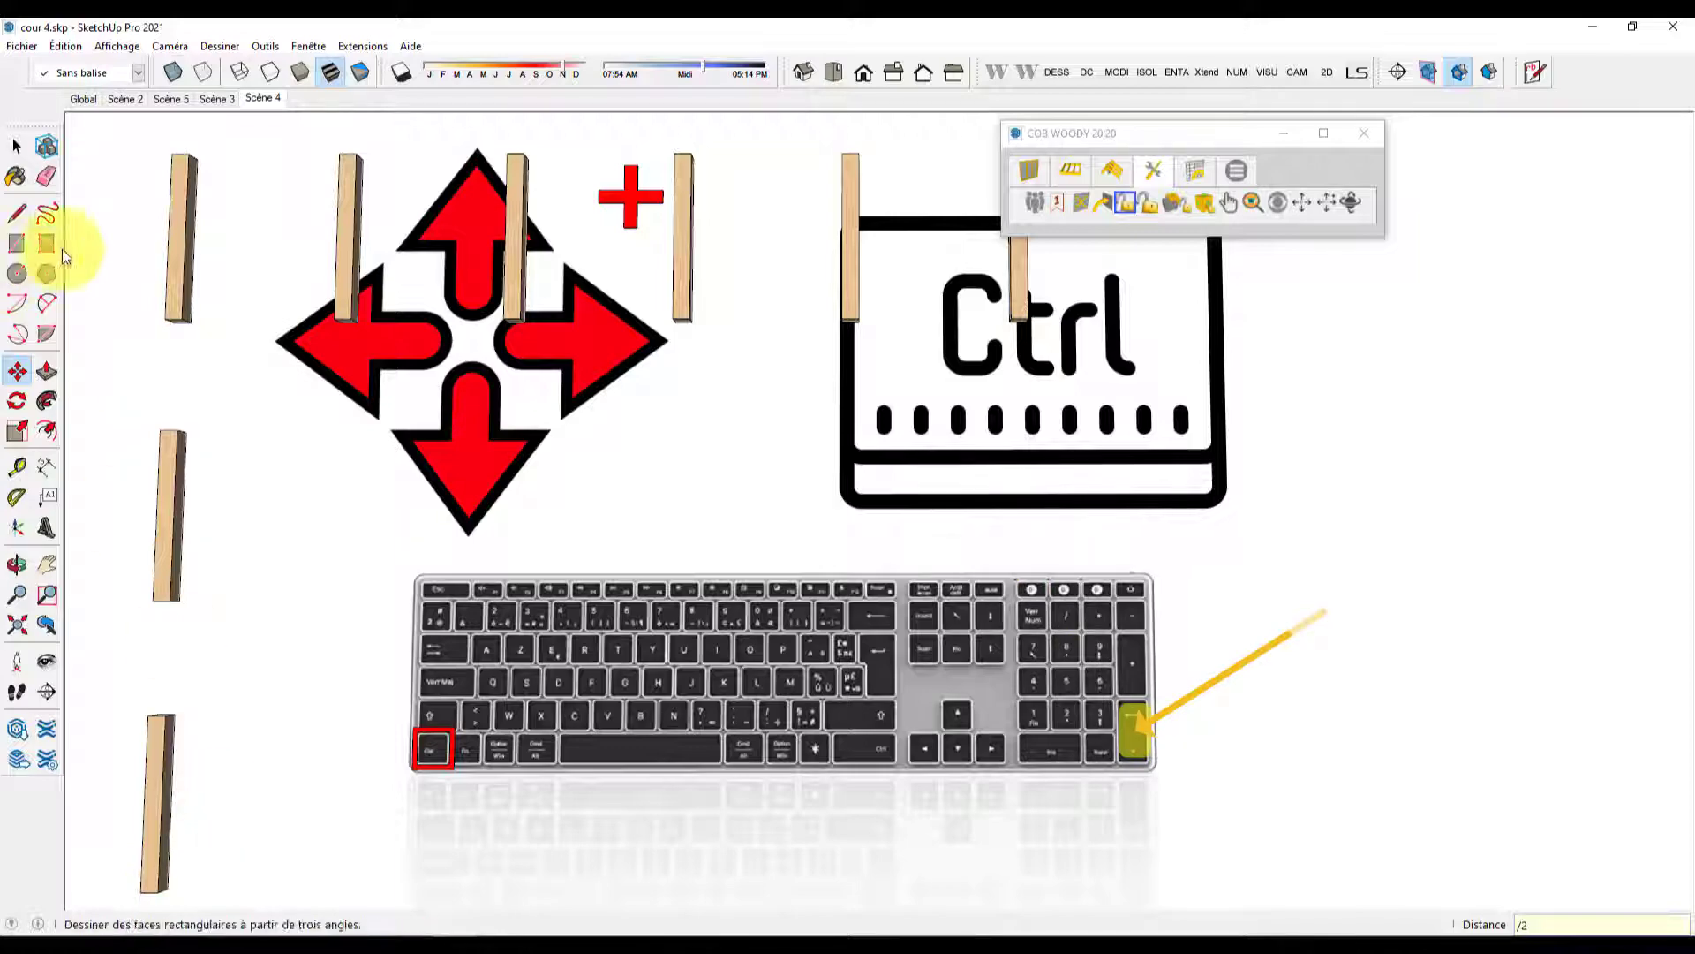
# - Orbit into perspective, open a beam component and start pulling its end face with Push/Pull
pyautogui.click(14, 147)
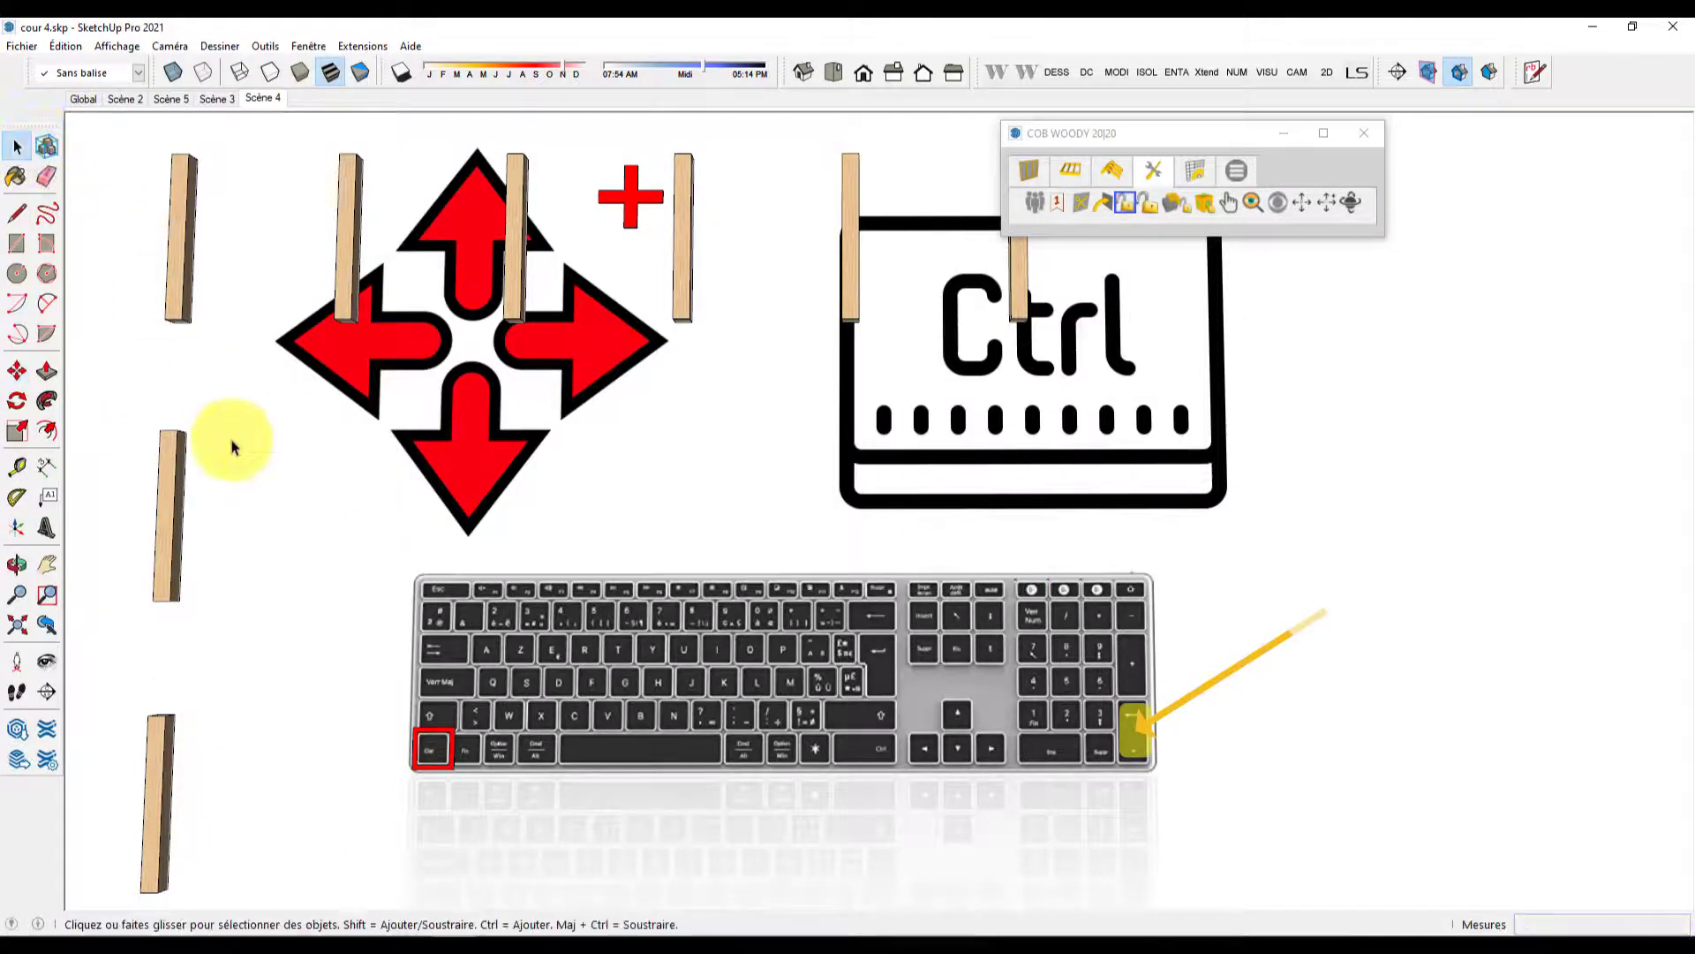
pyautogui.moveTo(235, 486); pyautogui.dragTo(357, 135, button='middle')
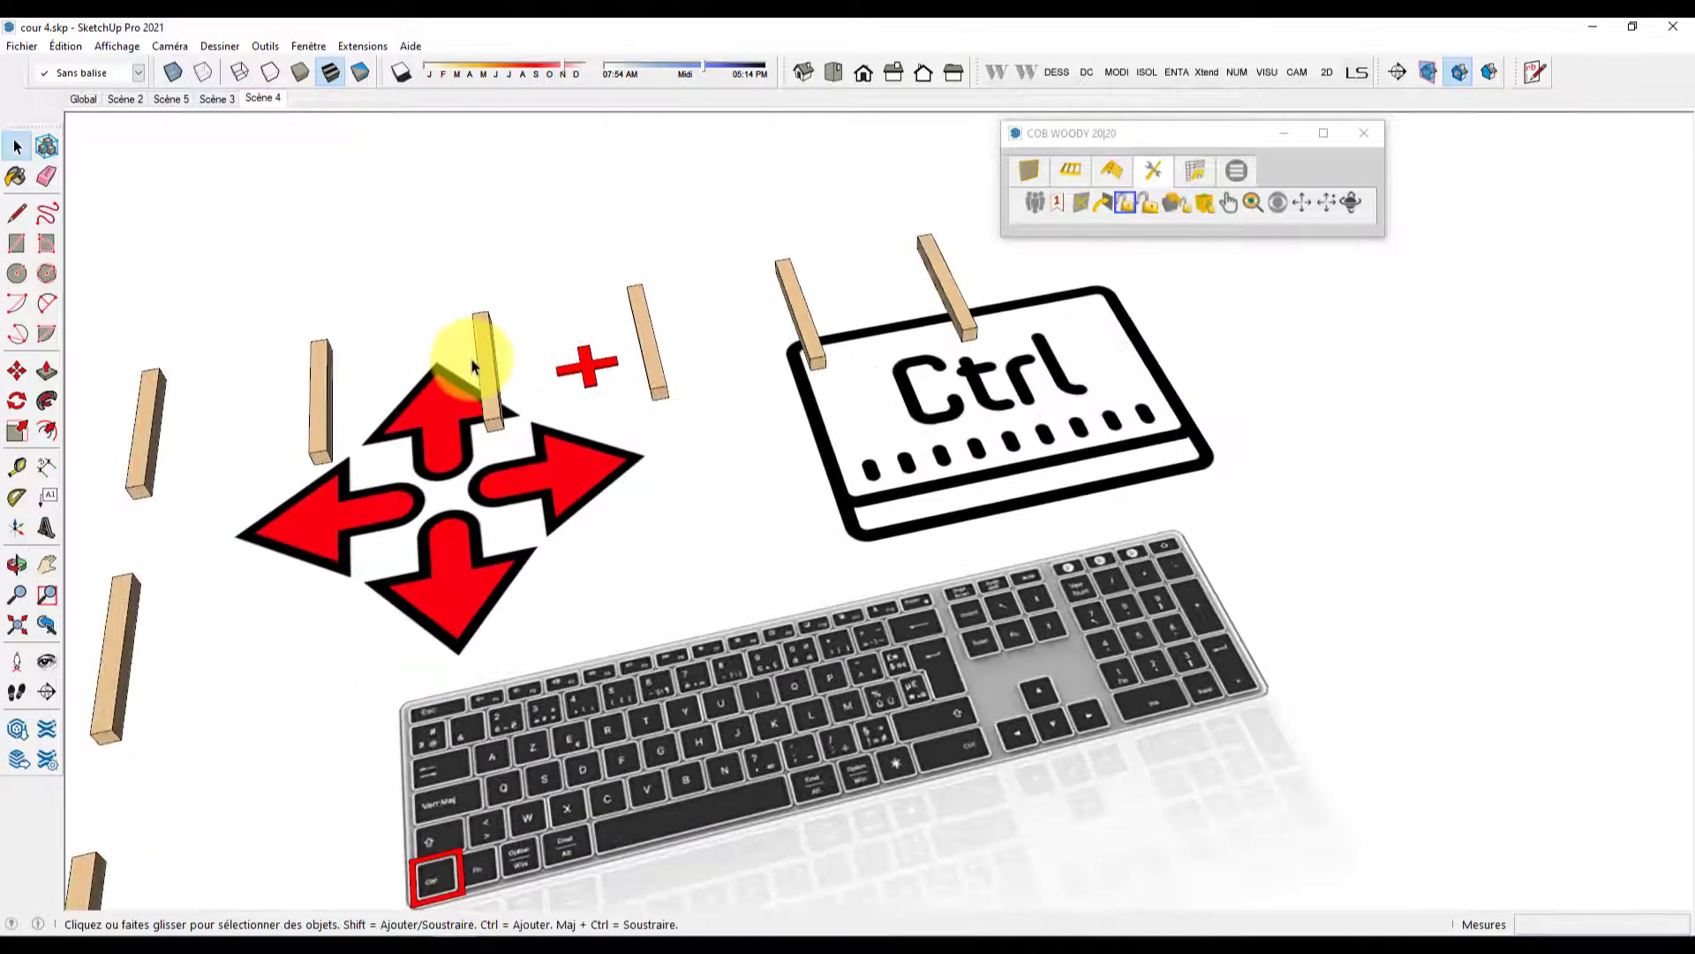
pyautogui.doubleClick(496, 428)
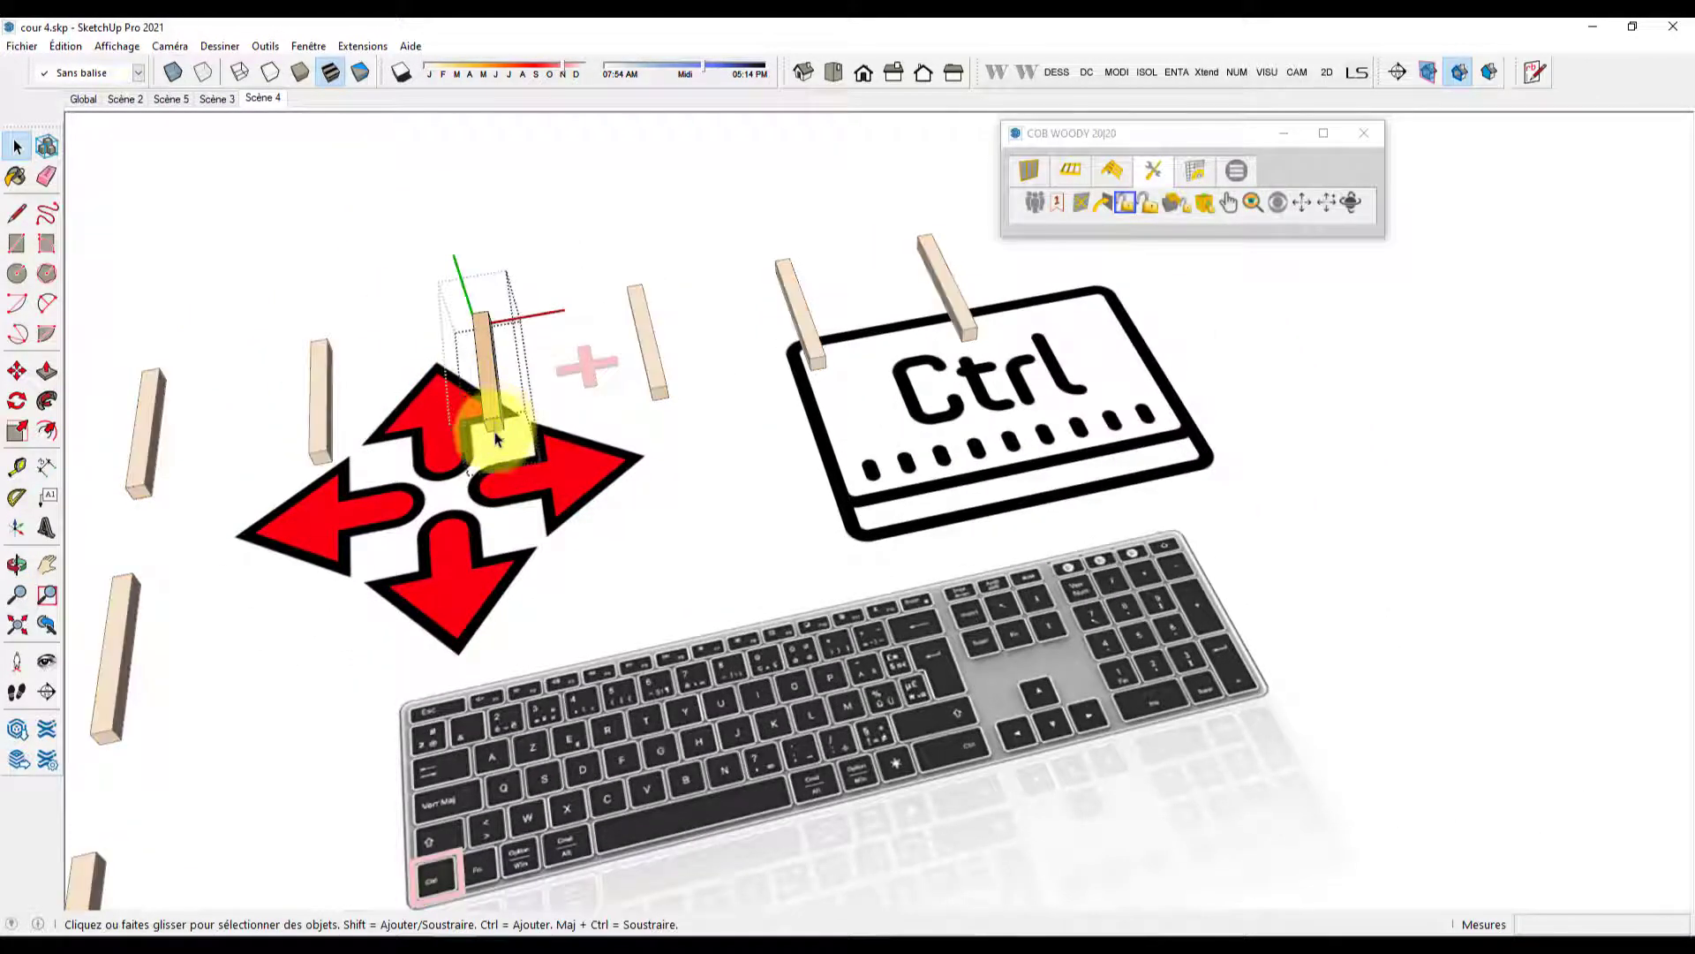
pyautogui.click(58, 372)
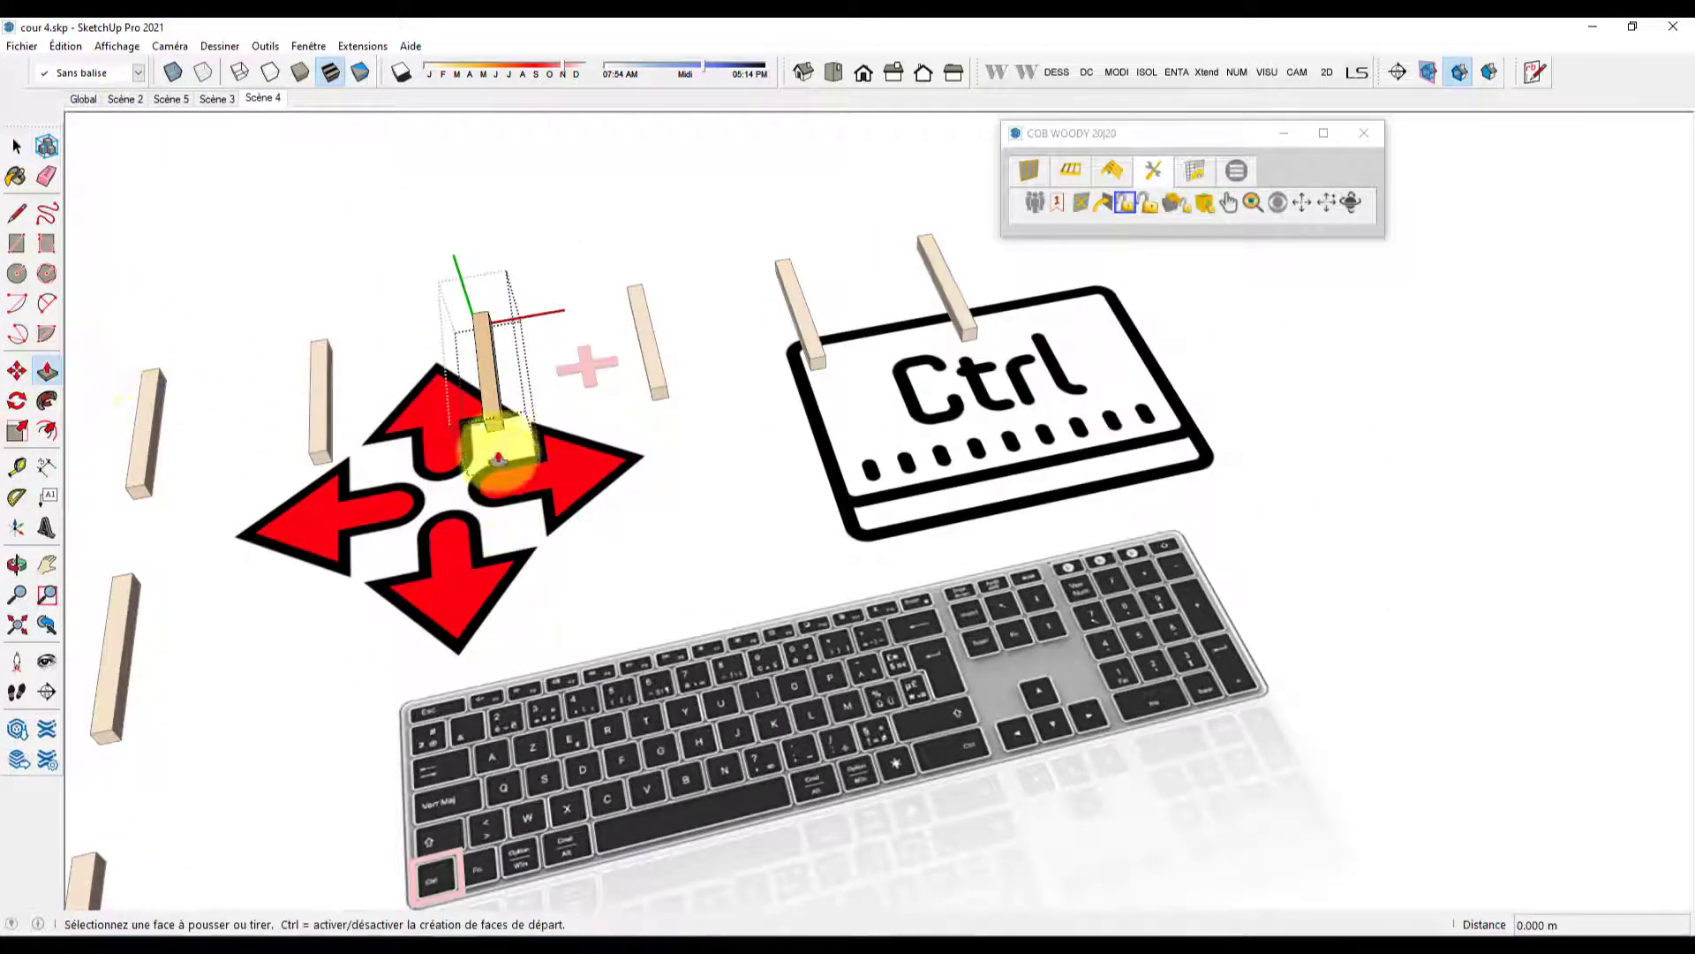
pyautogui.click(494, 433)
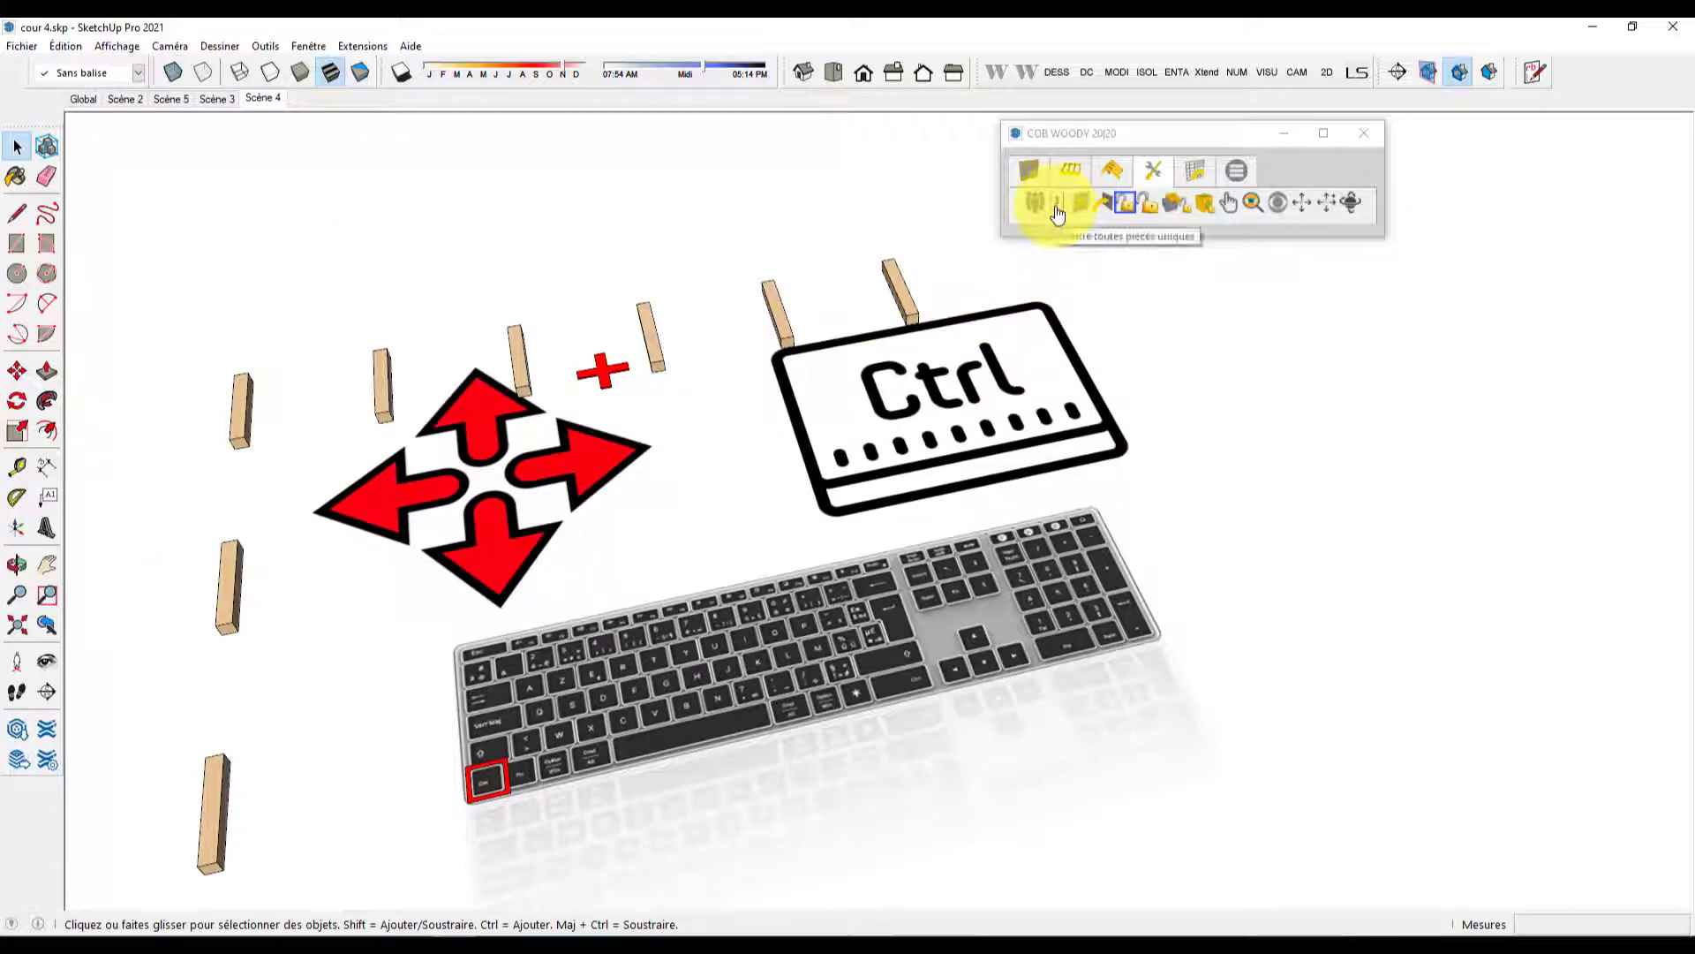
# - Make all copies unique with COB Woody, then pull the plus-sign beam 3.040 m longer
pyautogui.click(1057, 207)
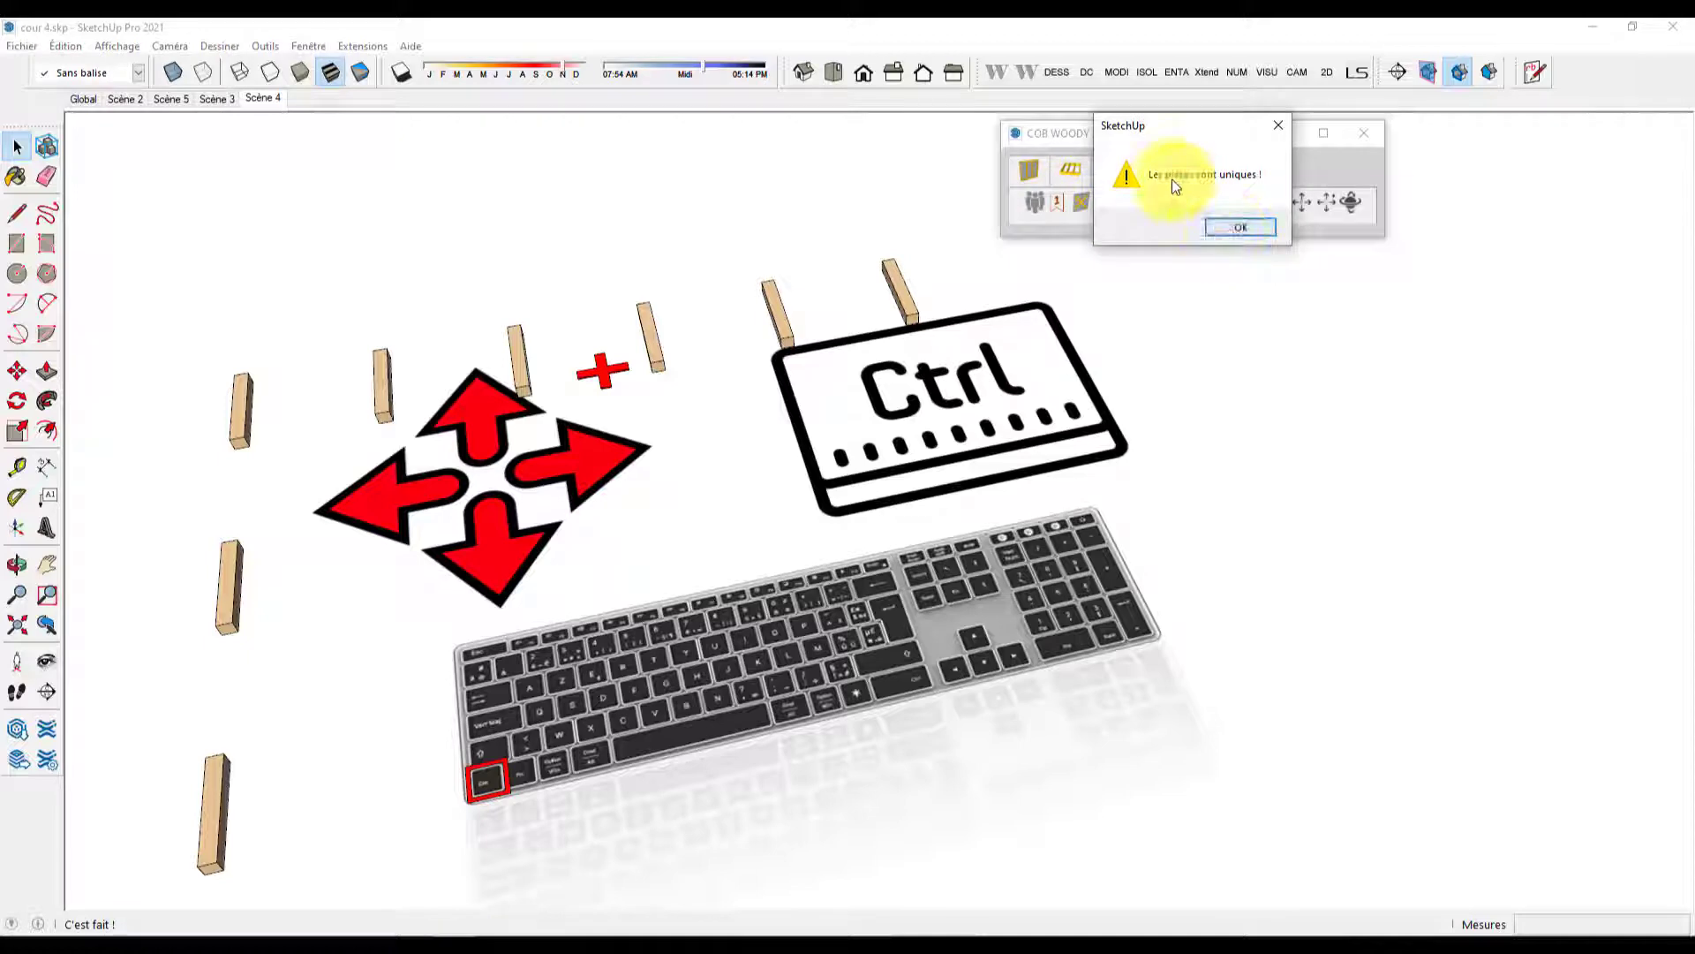
pyautogui.click(1232, 228)
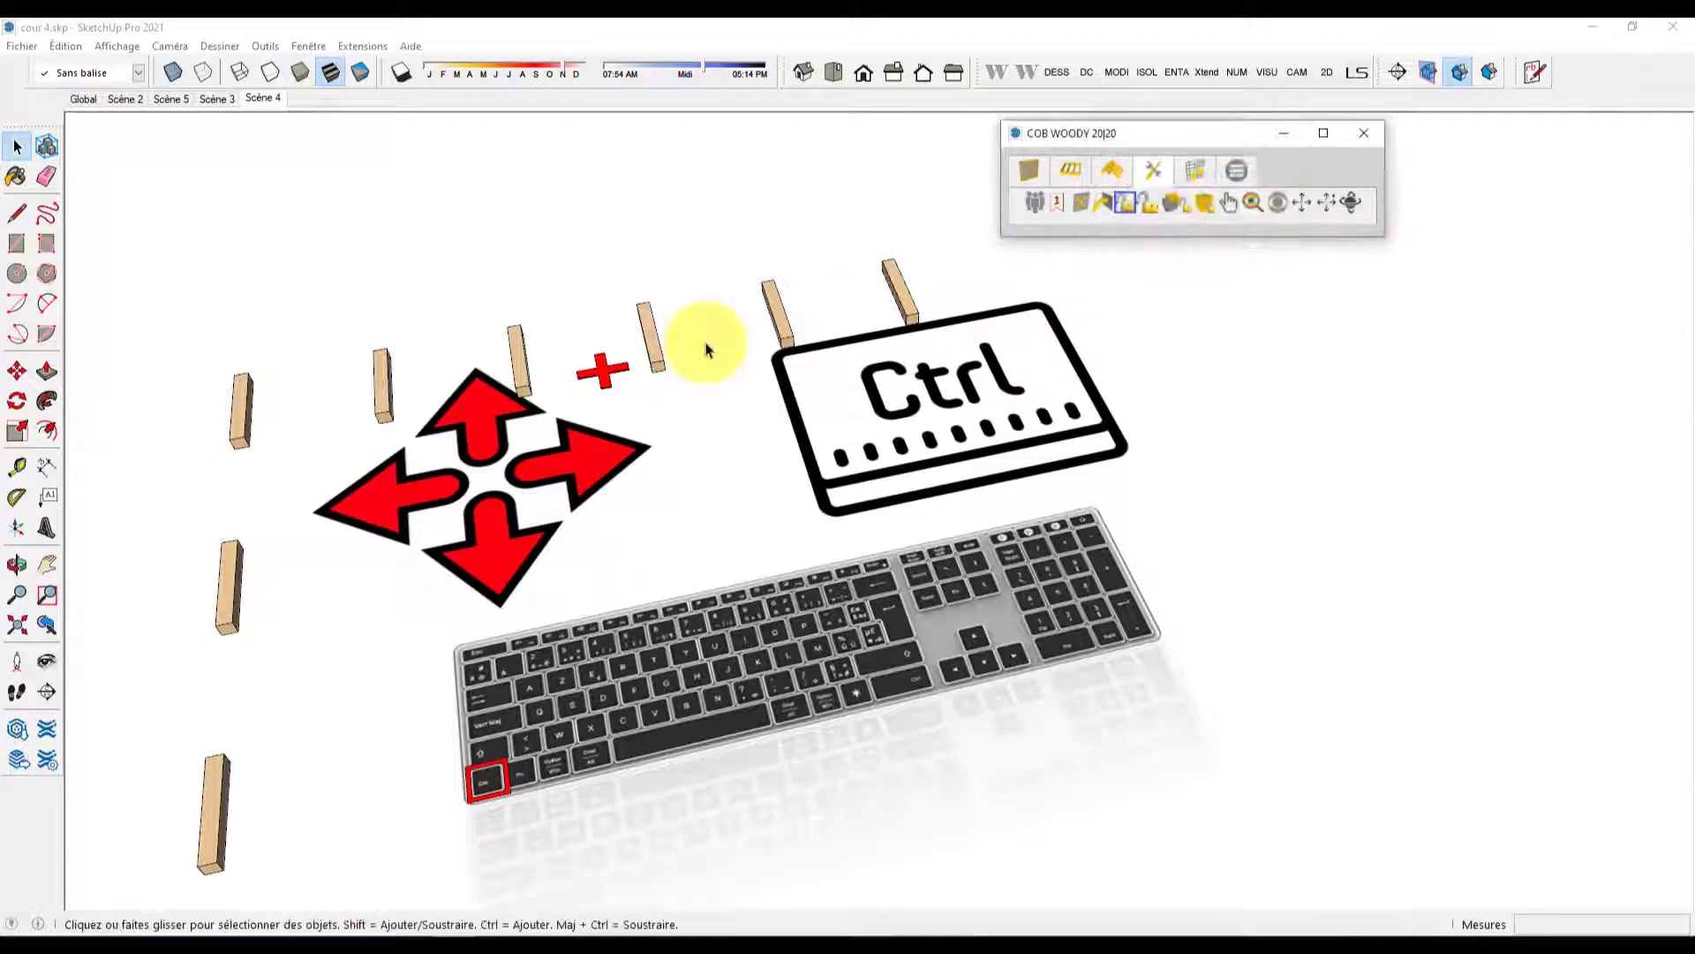
pyautogui.doubleClick(658, 367)
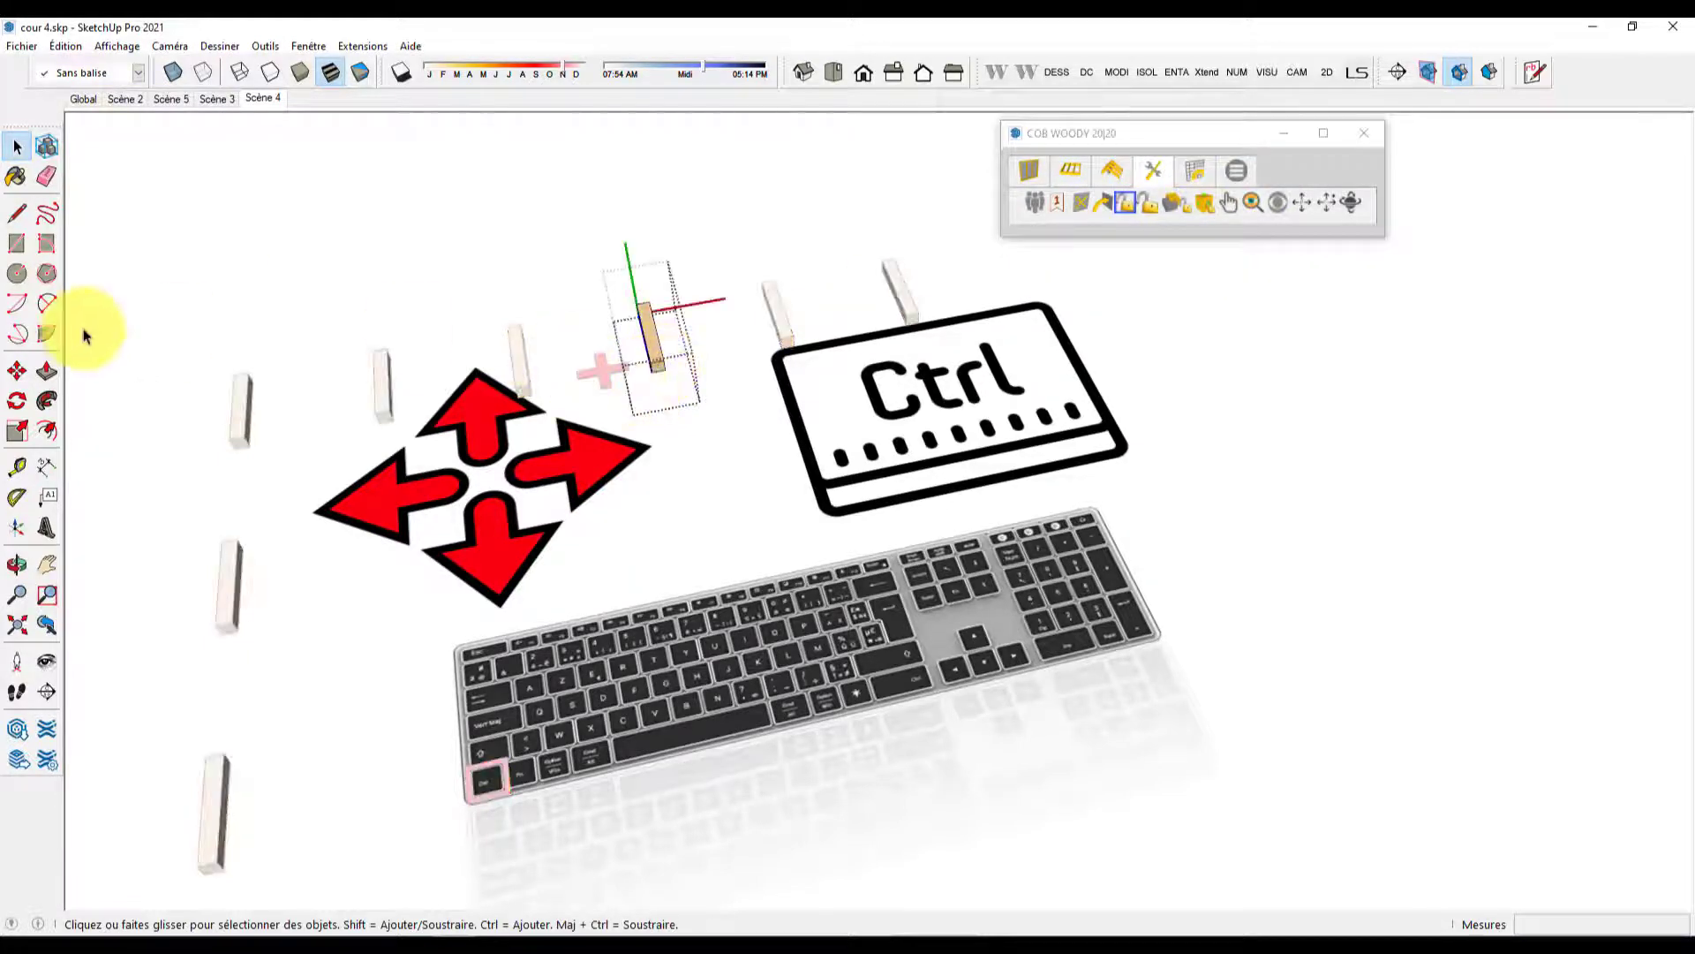
pyautogui.click(49, 375)
pyautogui.click(660, 367)
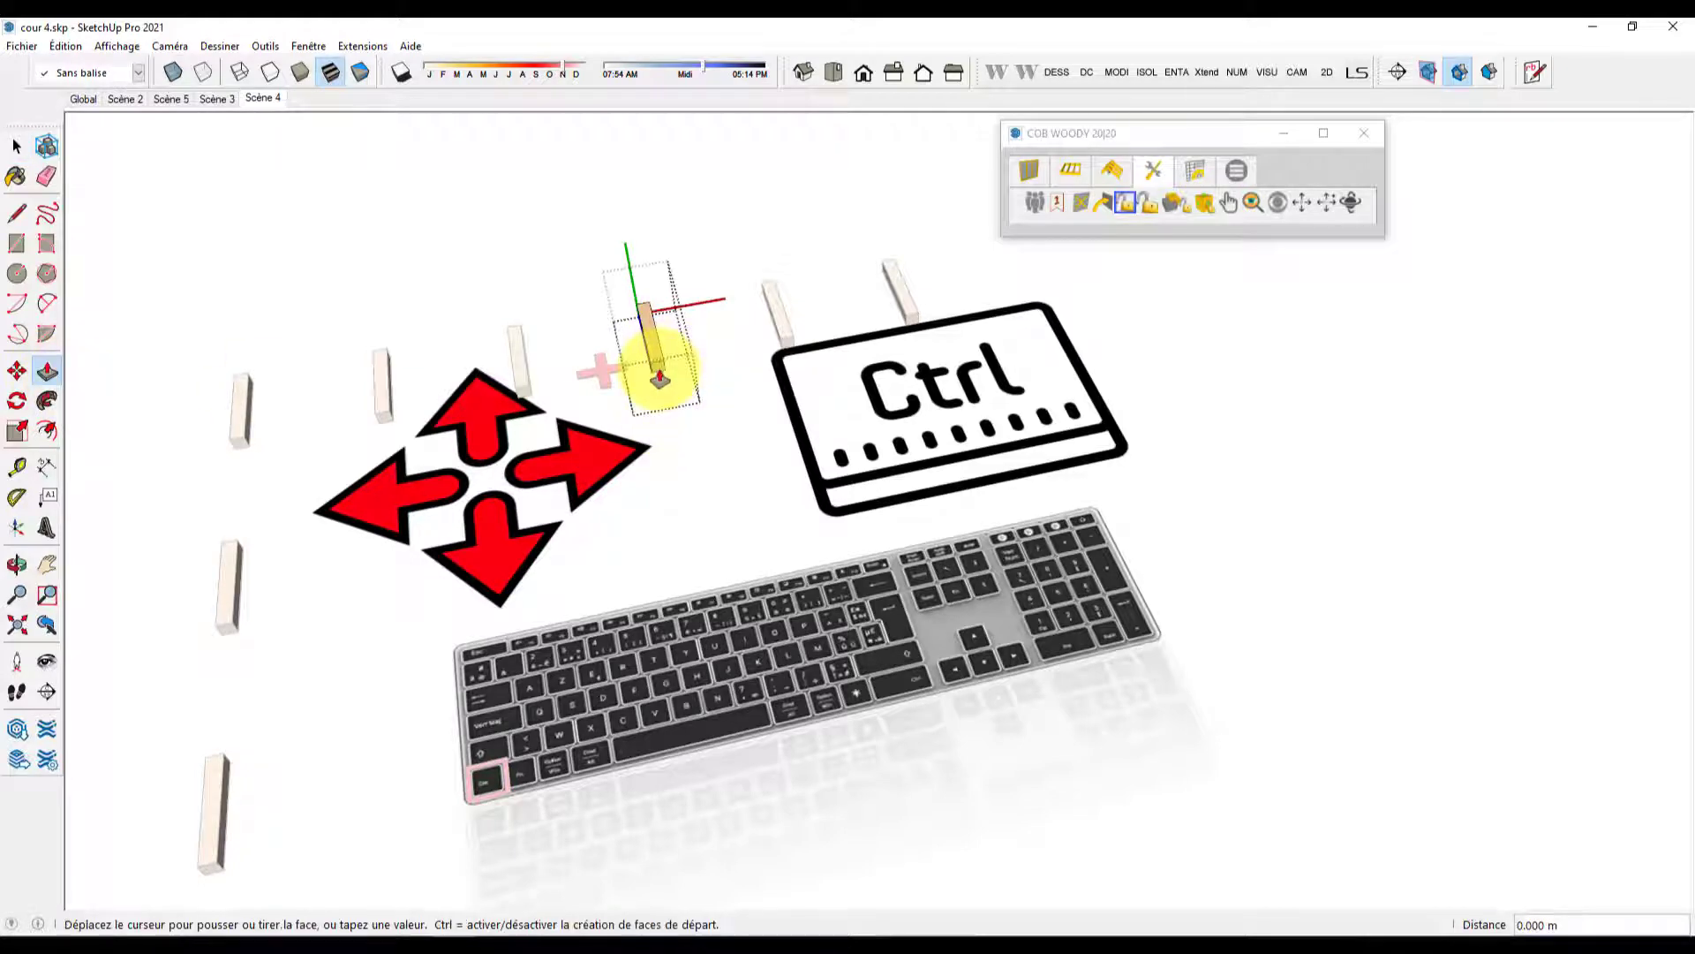
pyautogui.click(712, 519)
pyautogui.click(17, 146)
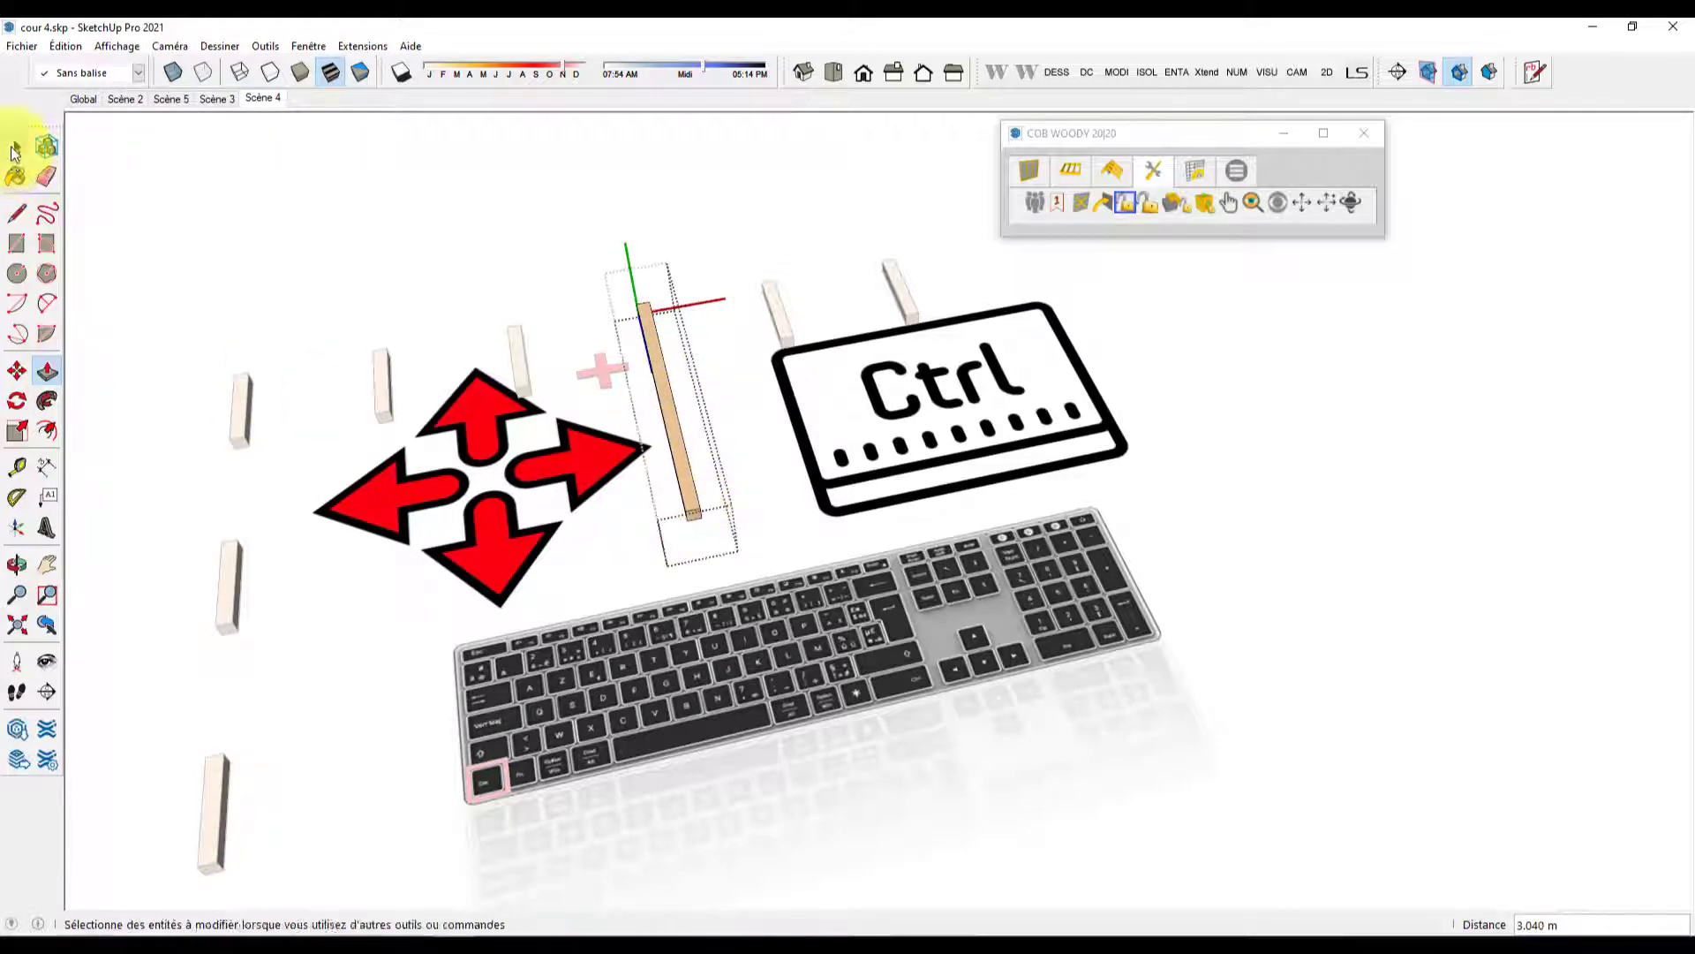
pyautogui.click(275, 256)
pyautogui.moveTo(598, 367); pyautogui.dragTo(461, 623, button='middle')
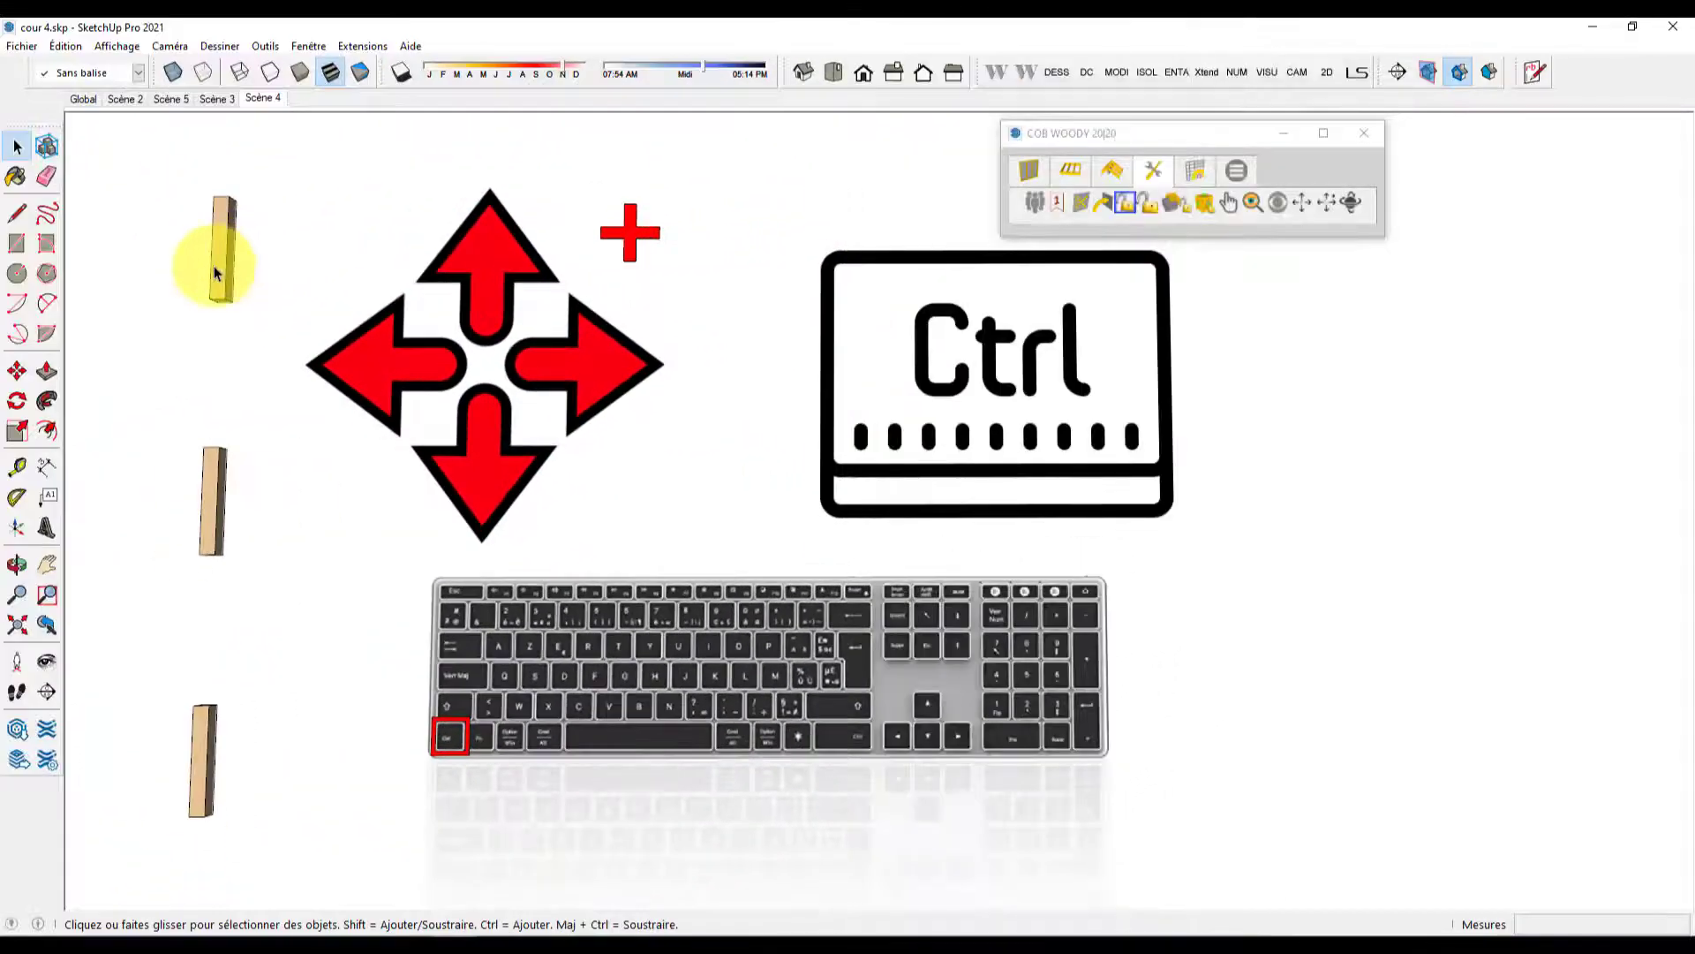
# - Draw a diagonal line below the top-left beam
pyautogui.click(17, 212)
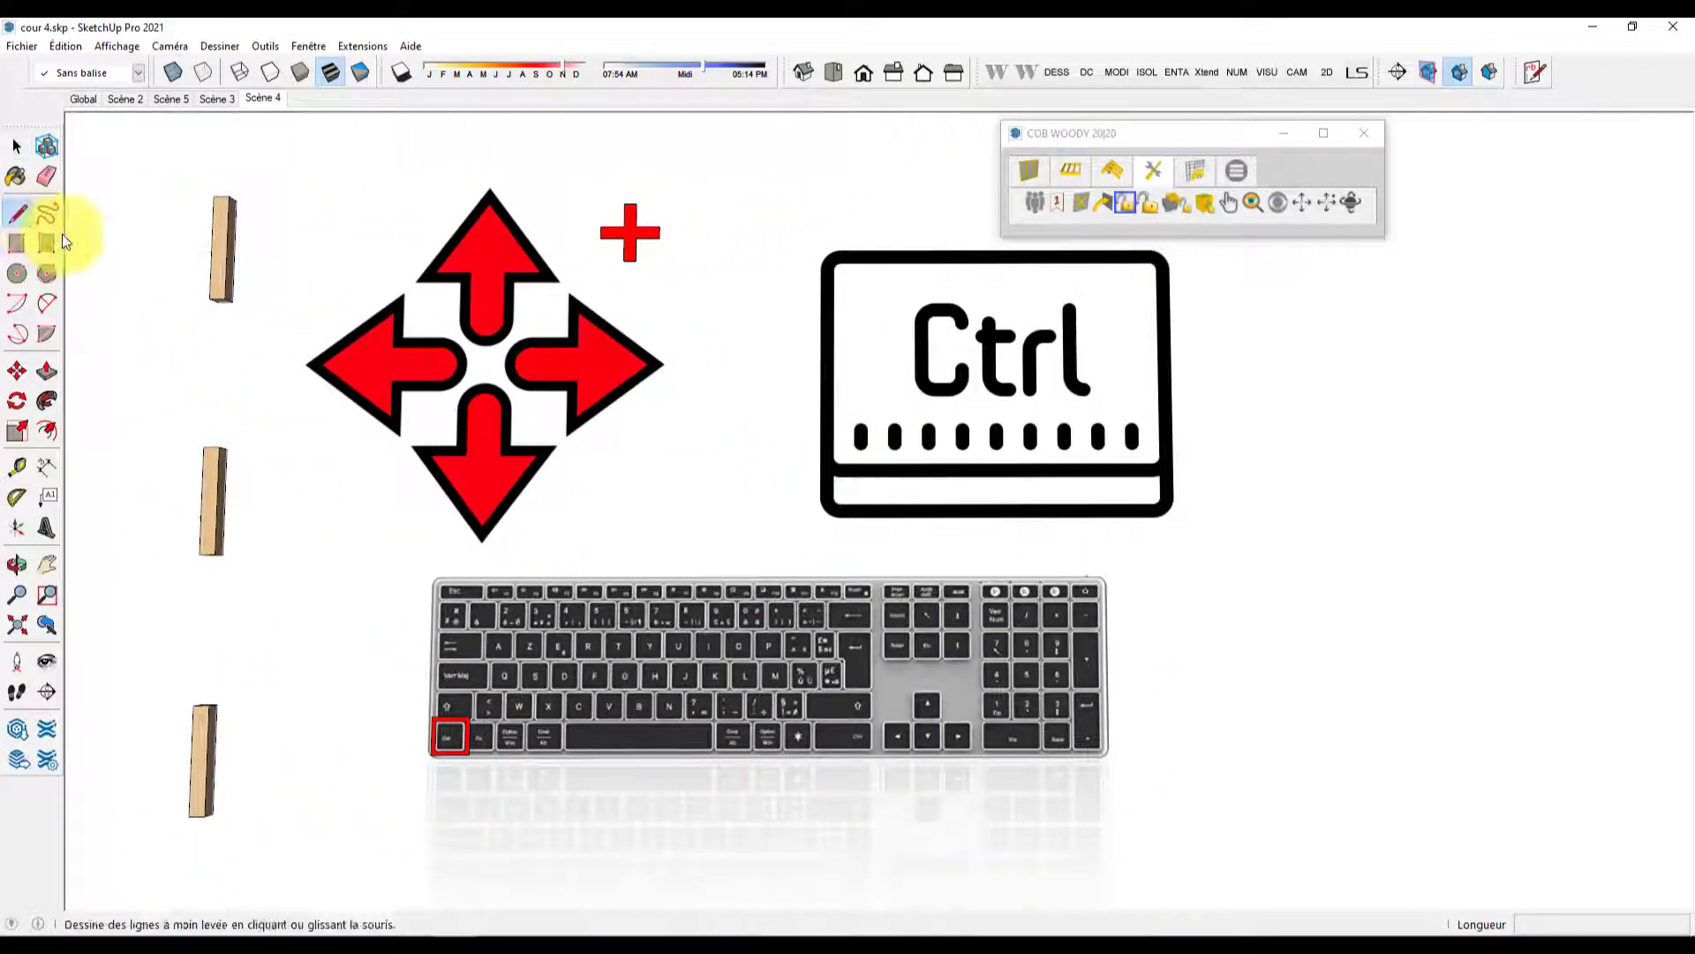
pyautogui.click(269, 333)
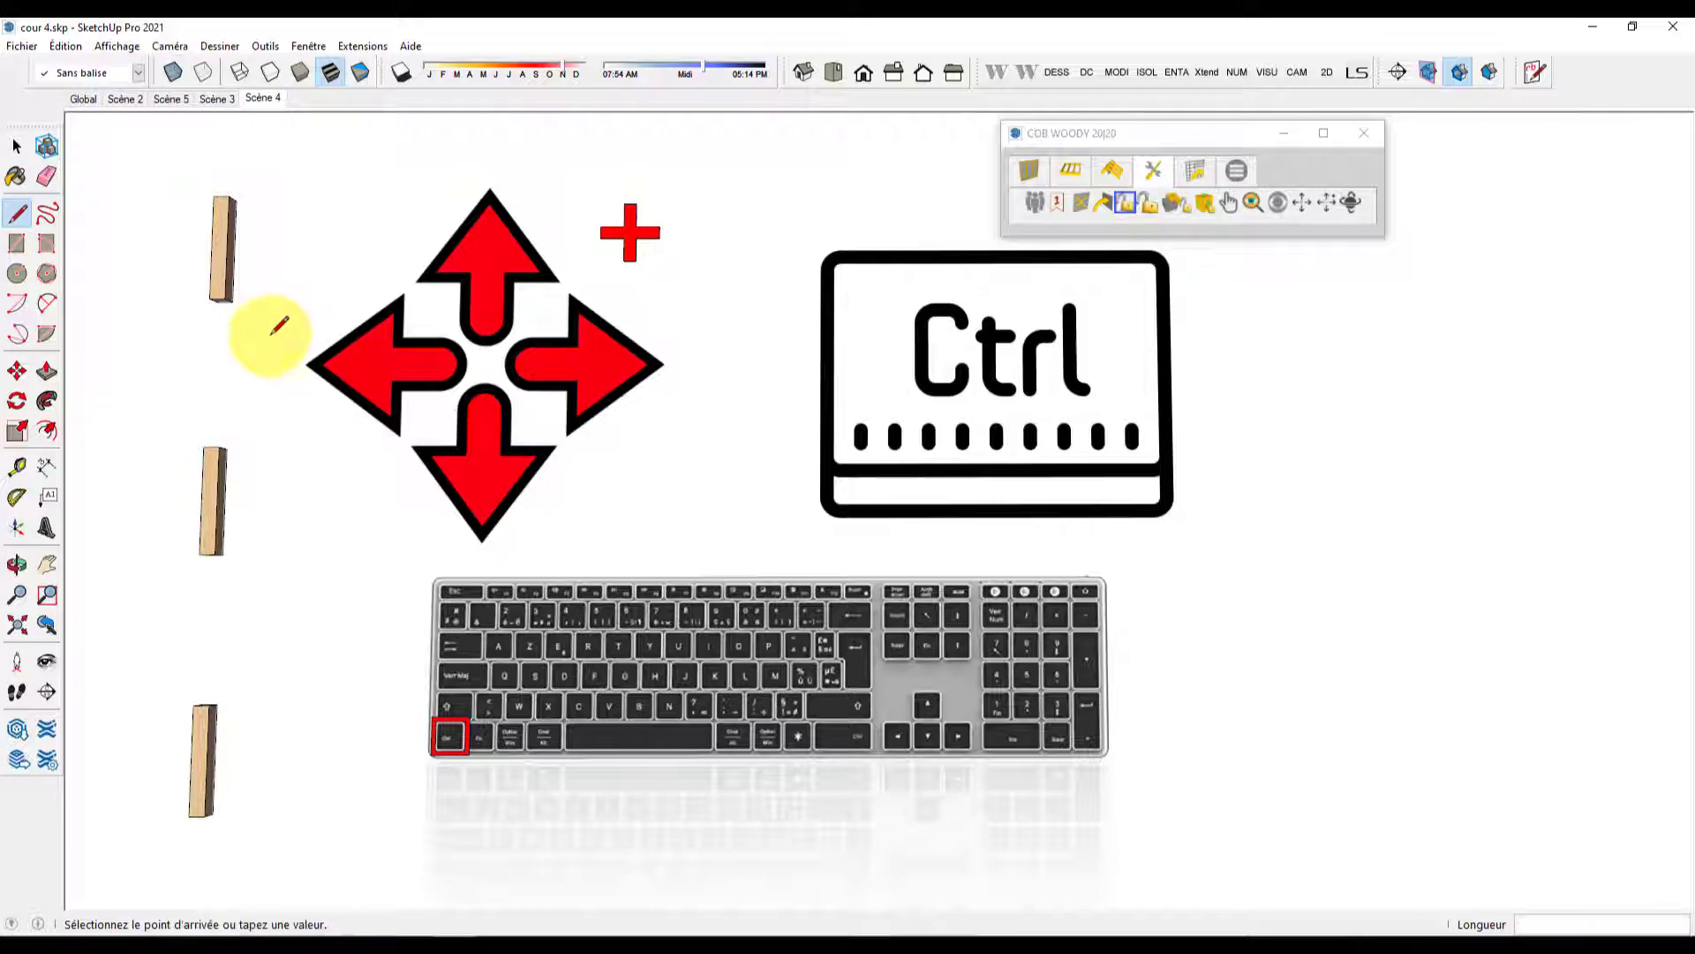
pyautogui.click(411, 540)
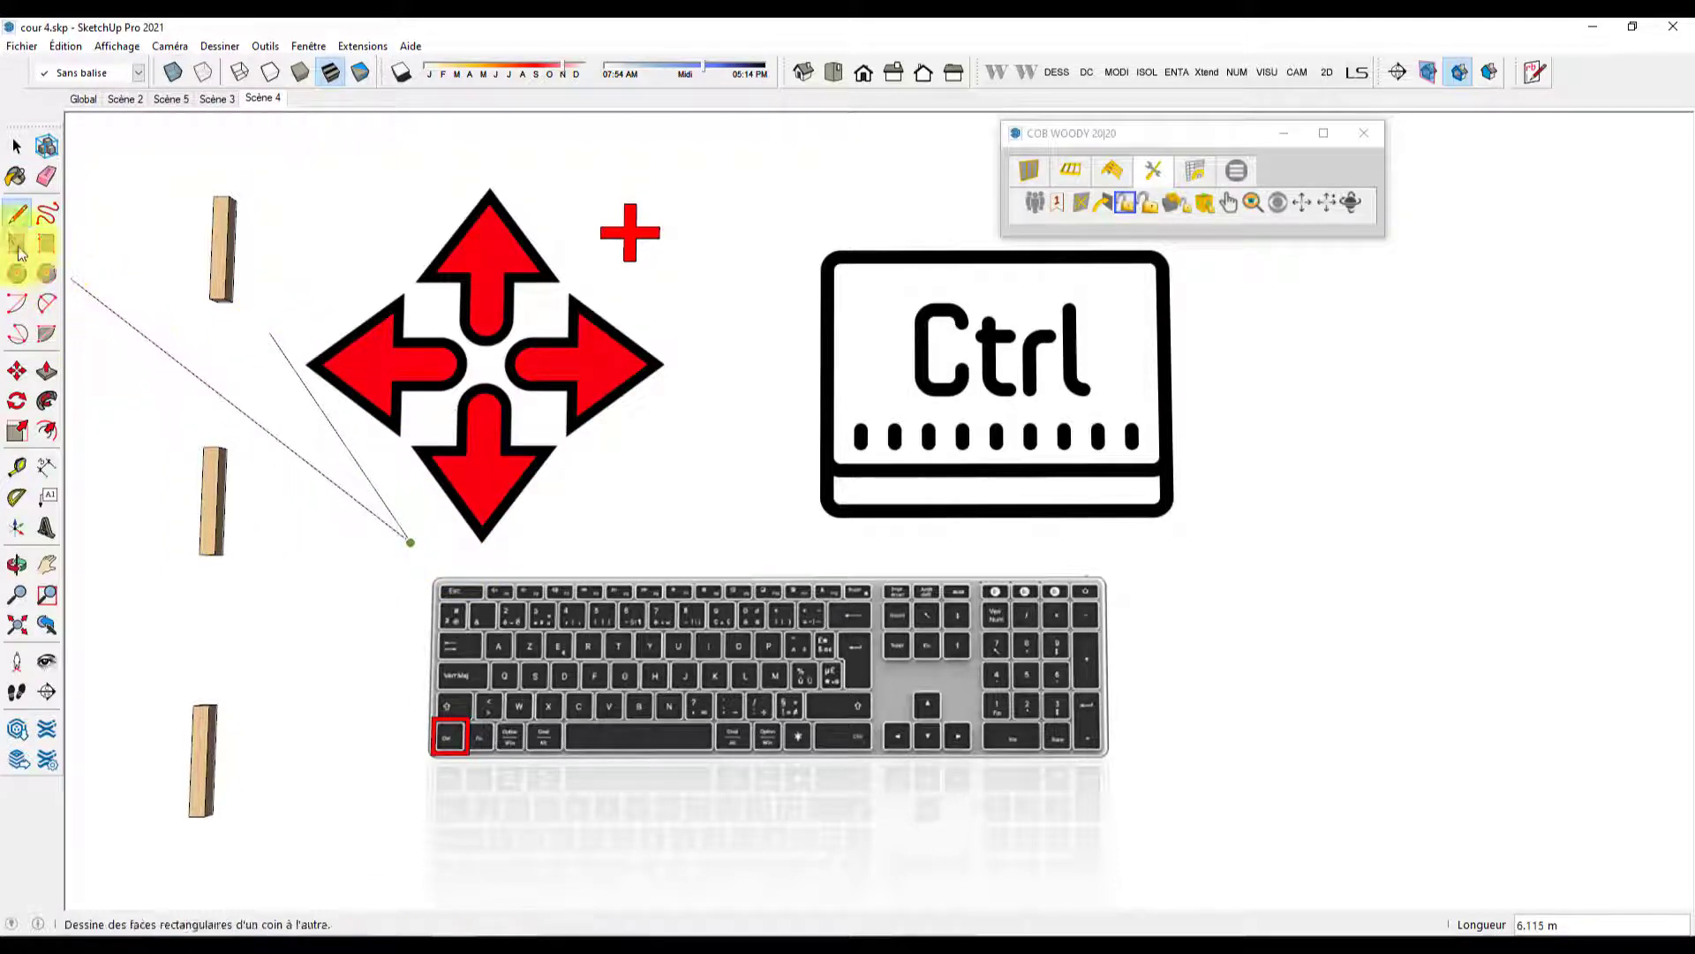
pyautogui.click(23, 150)
# - Copy the top beam along the diagonal four times with *4, then make the copies unique with COB Woody
pyautogui.click(217, 261)
pyautogui.press('m')
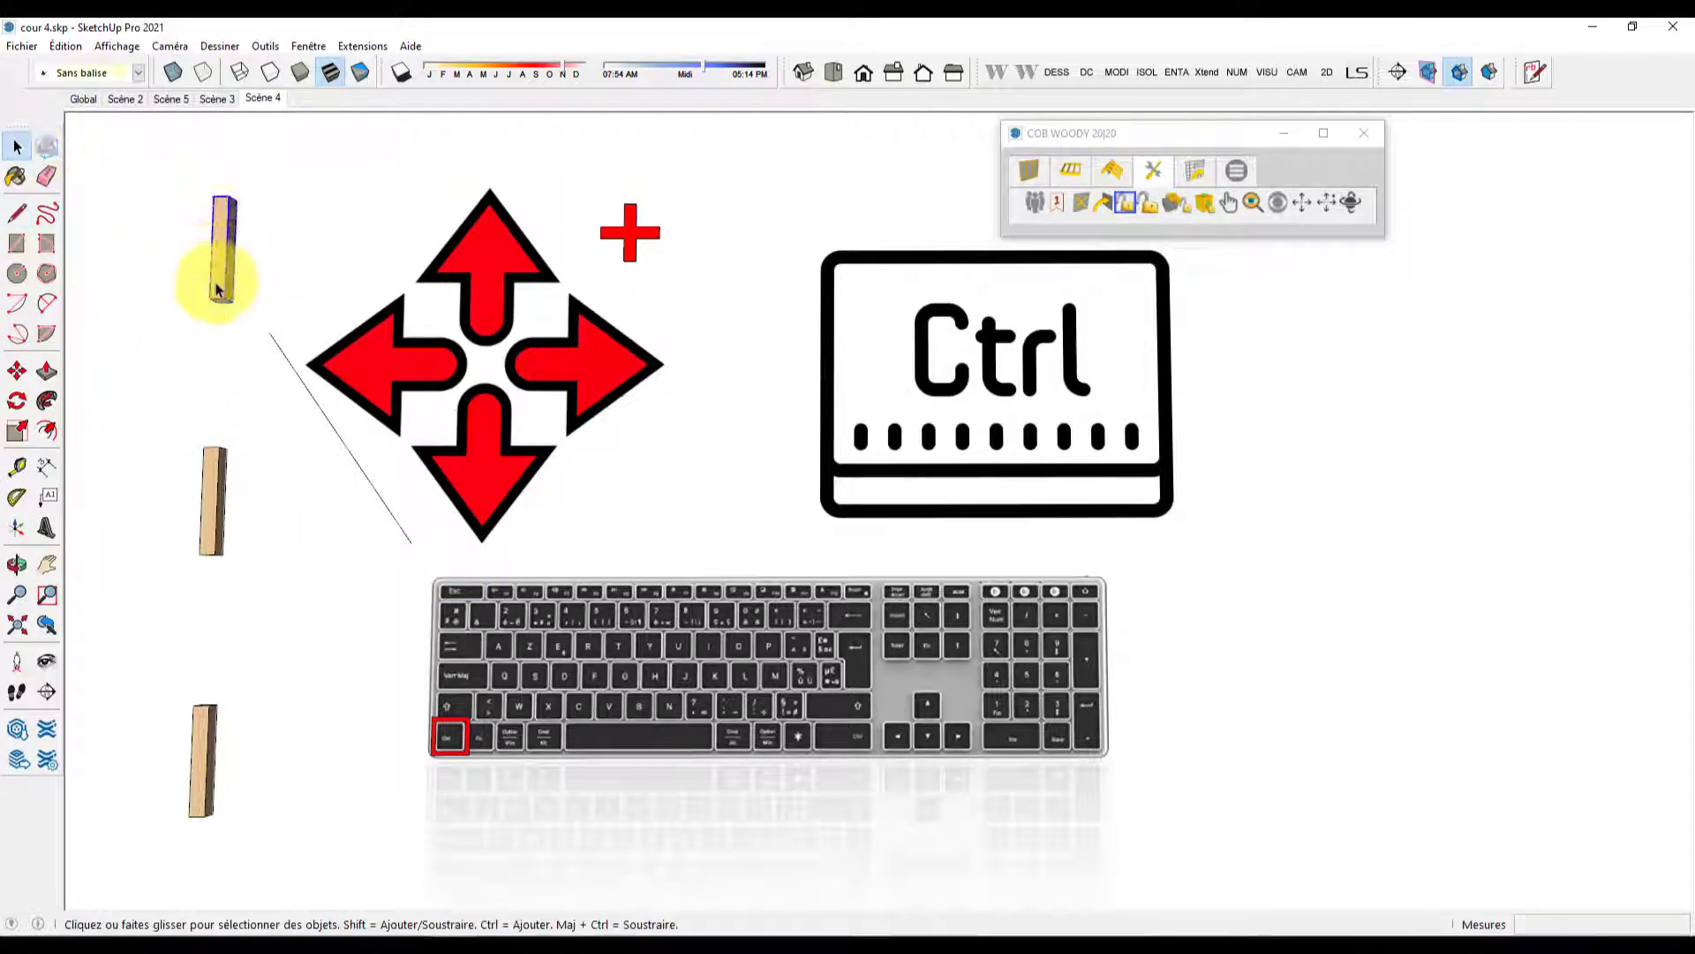
pyautogui.click(235, 300)
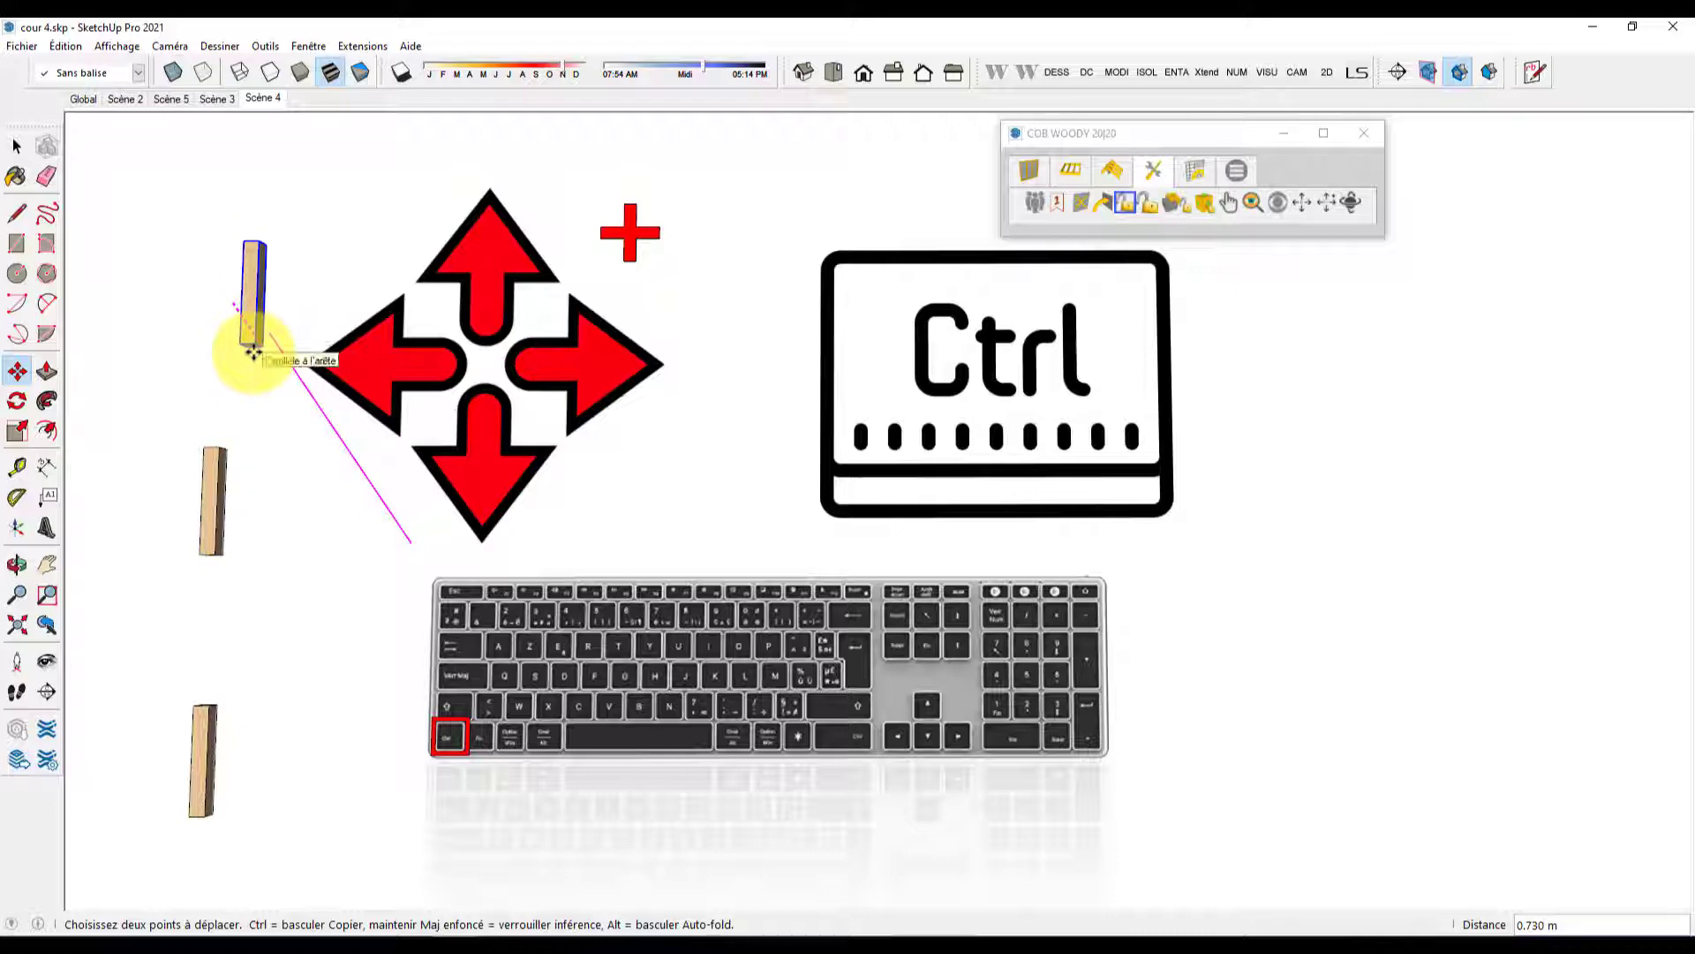
pyautogui.press('ctrl')
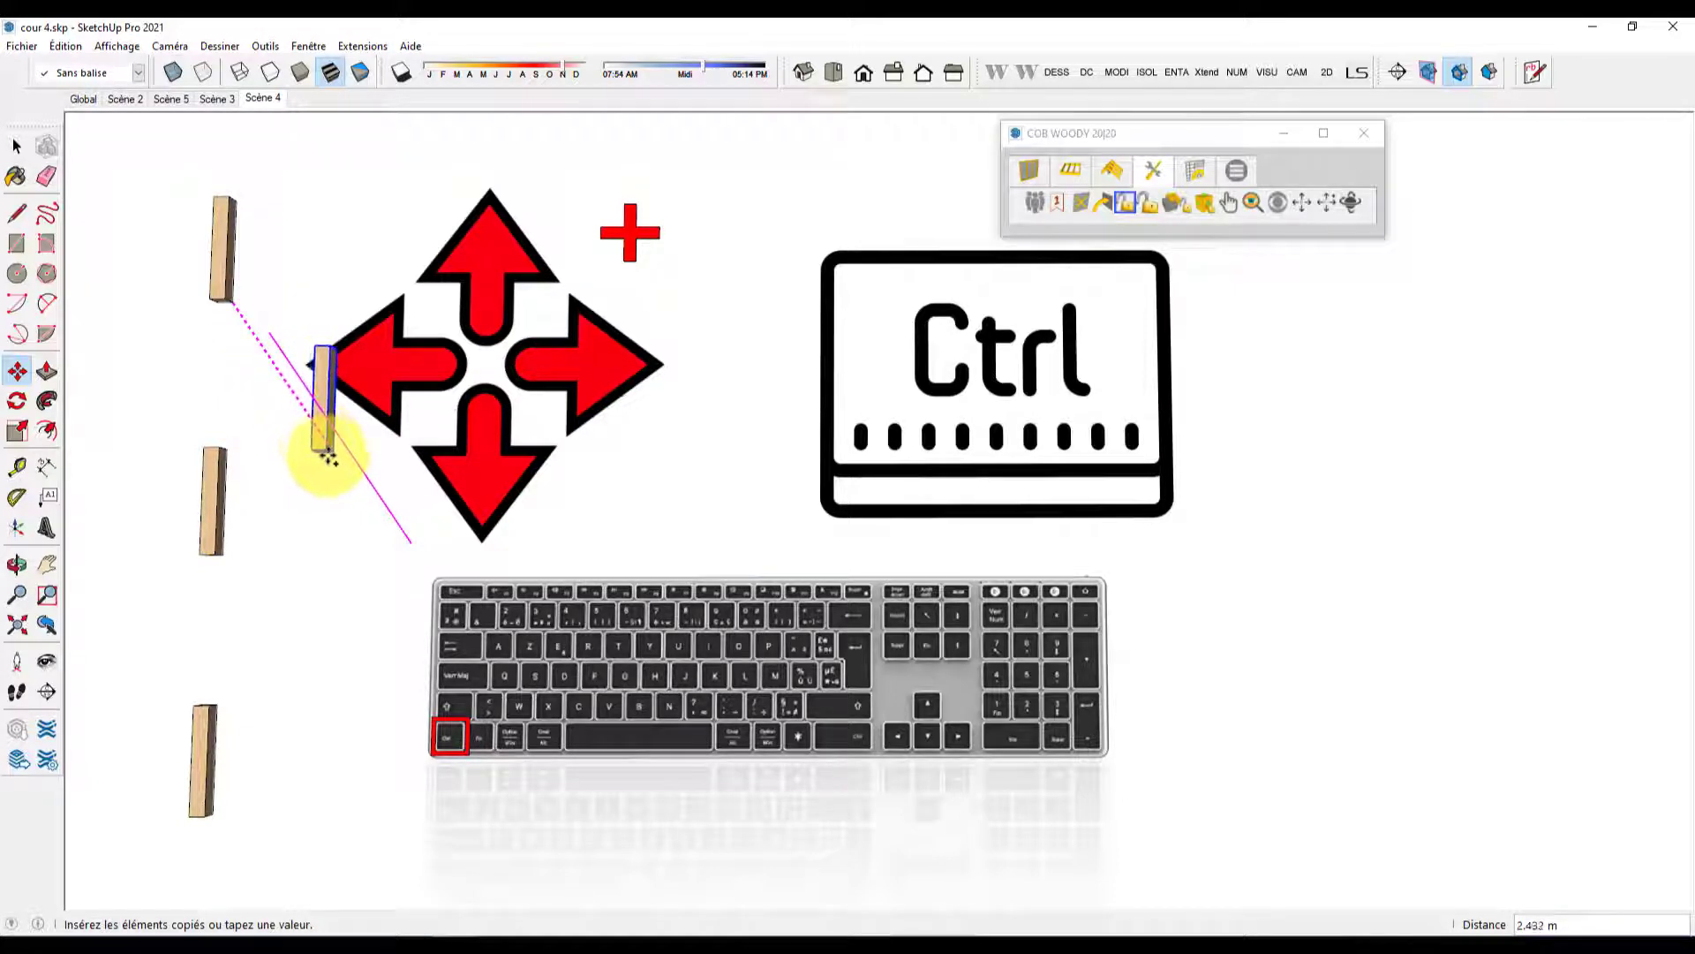
pyautogui.click(303, 408)
pyautogui.write('*4')
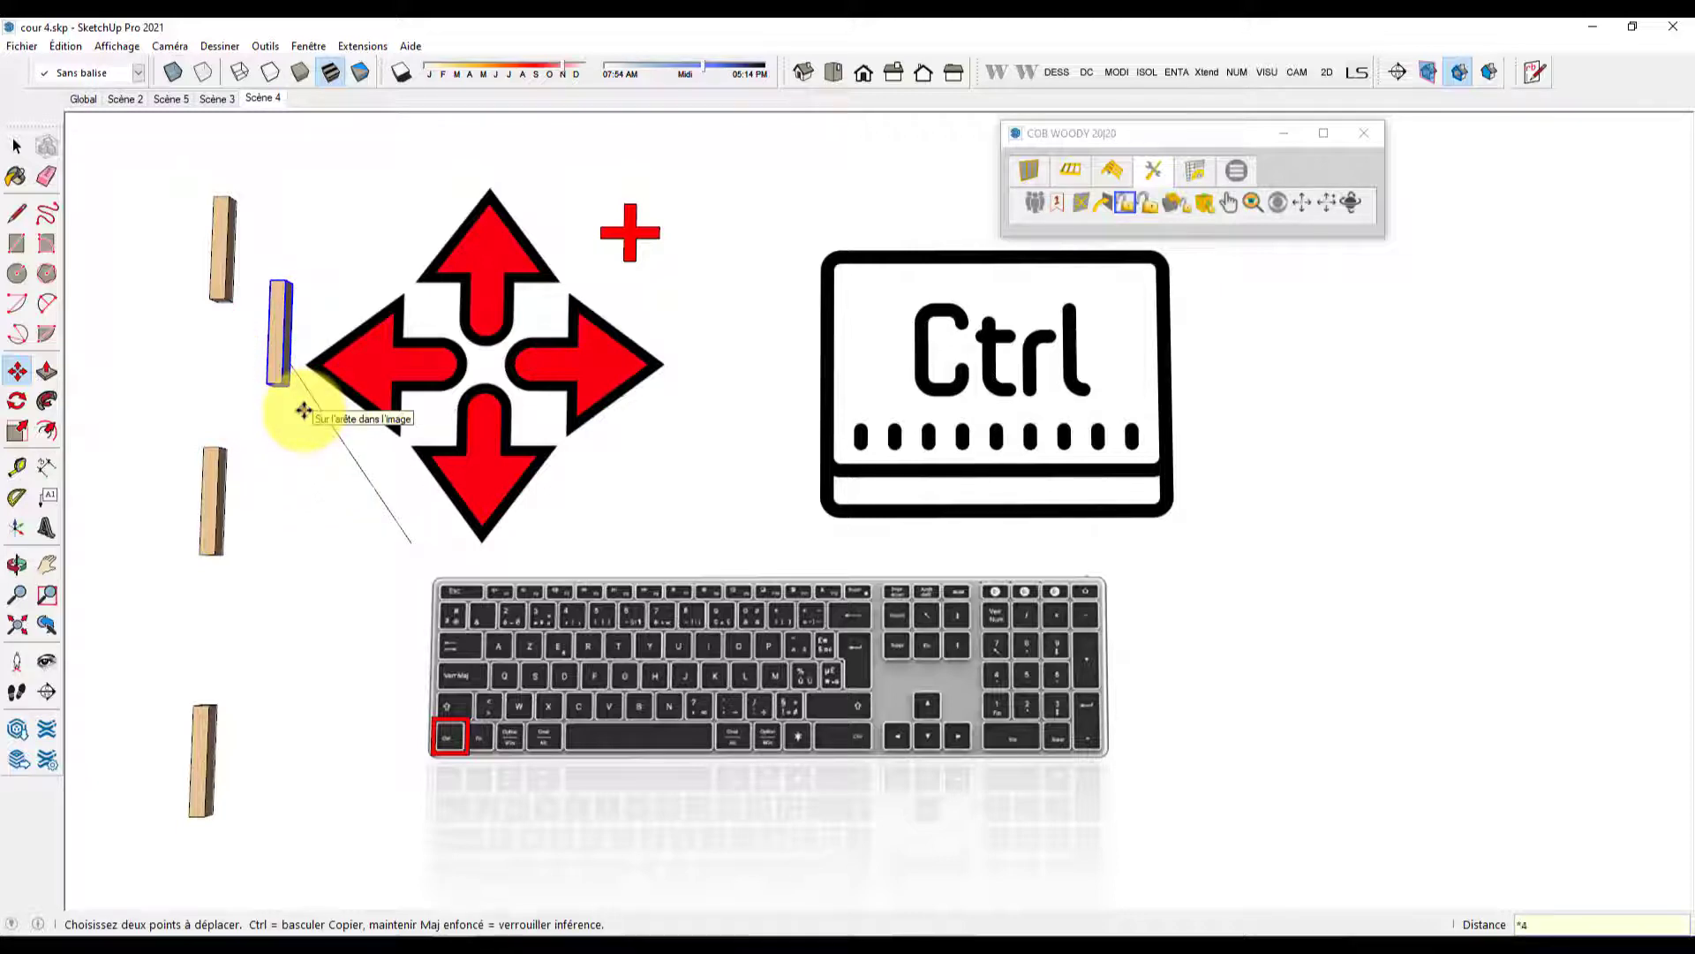
pyautogui.press('Return')
pyautogui.press('Escape')
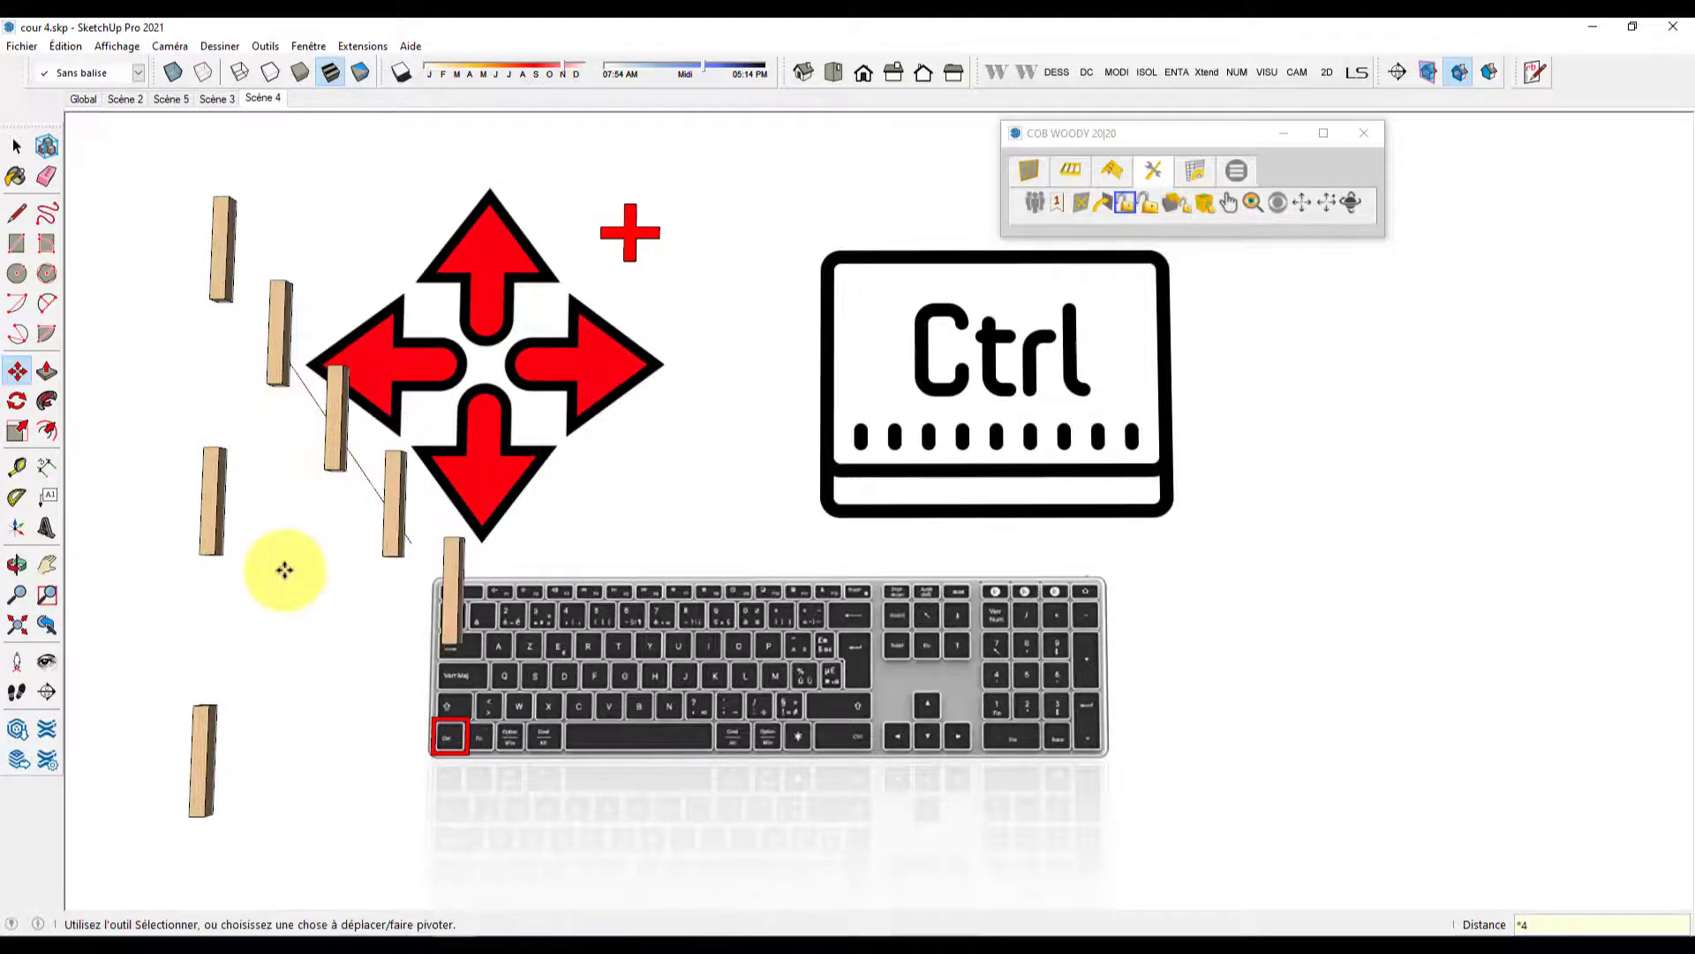
pyautogui.press('space')
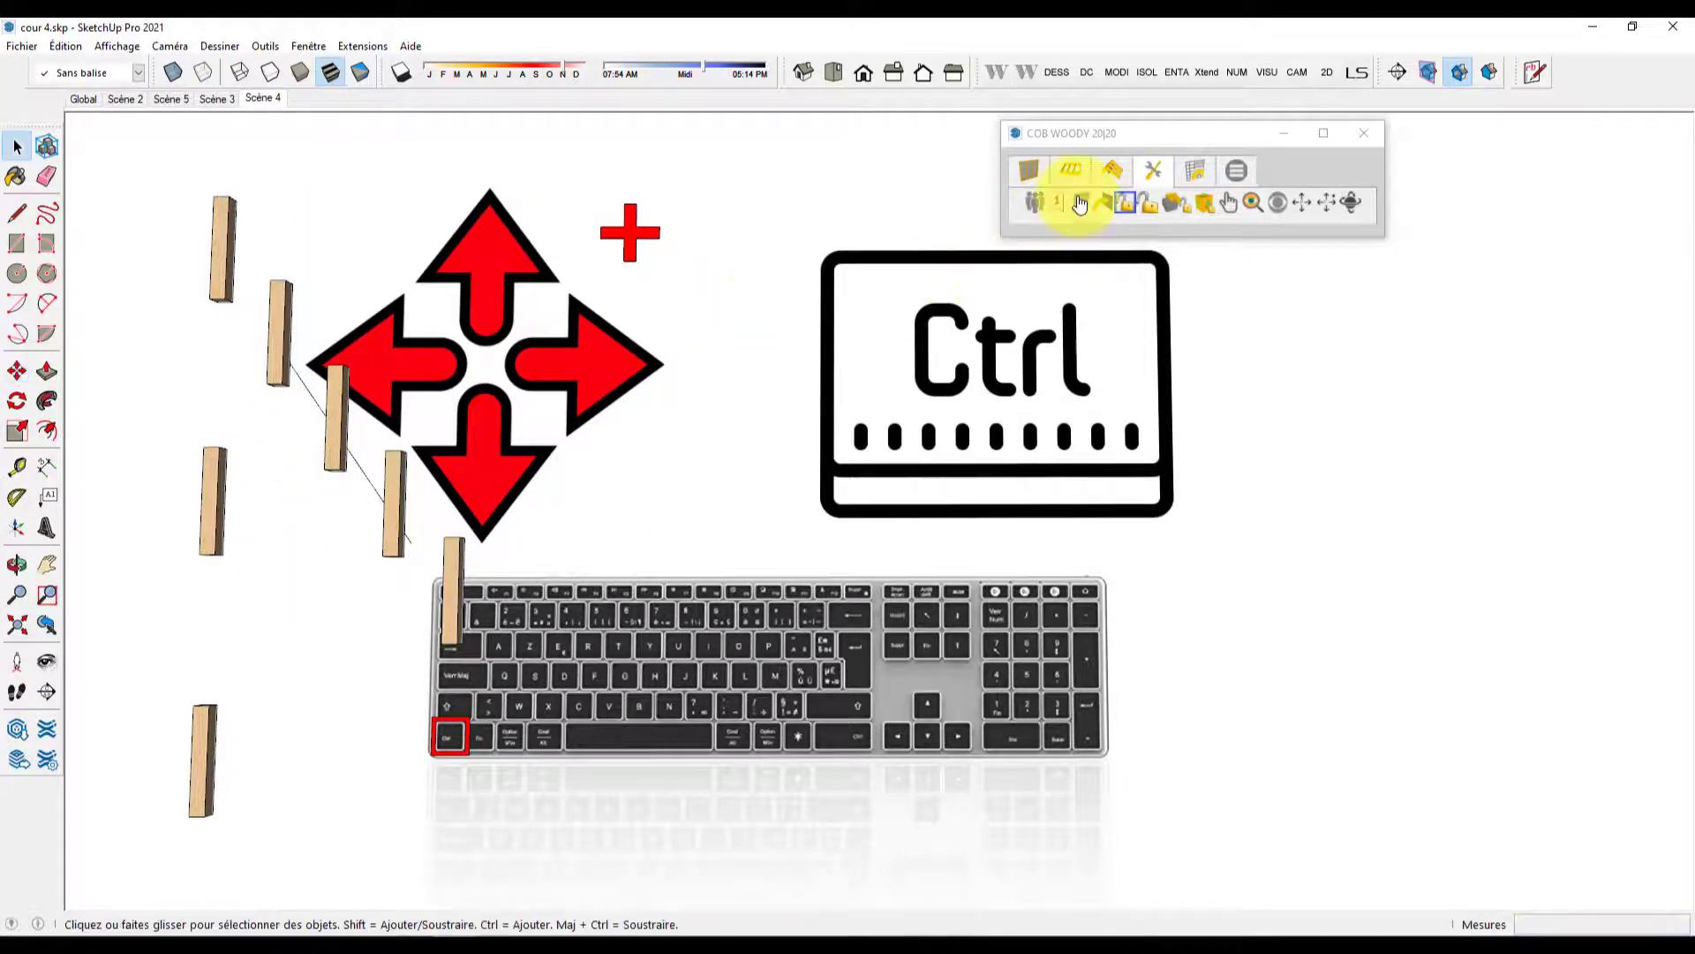
pyautogui.click(1061, 208)
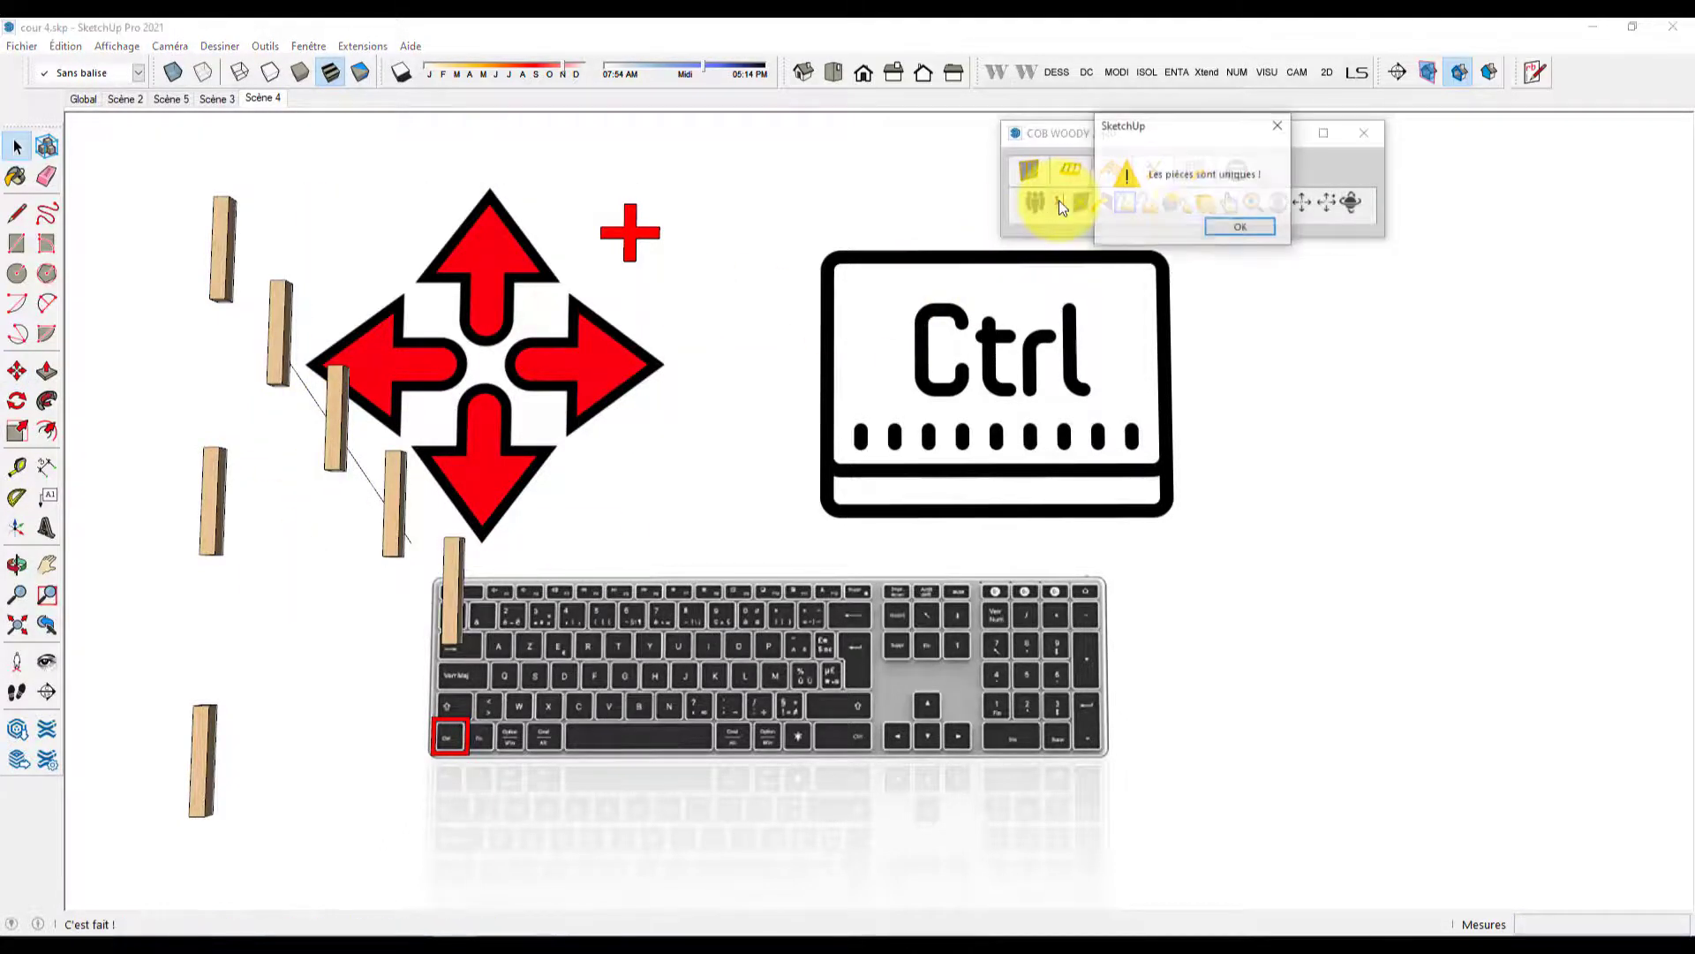
pyautogui.click(1248, 234)
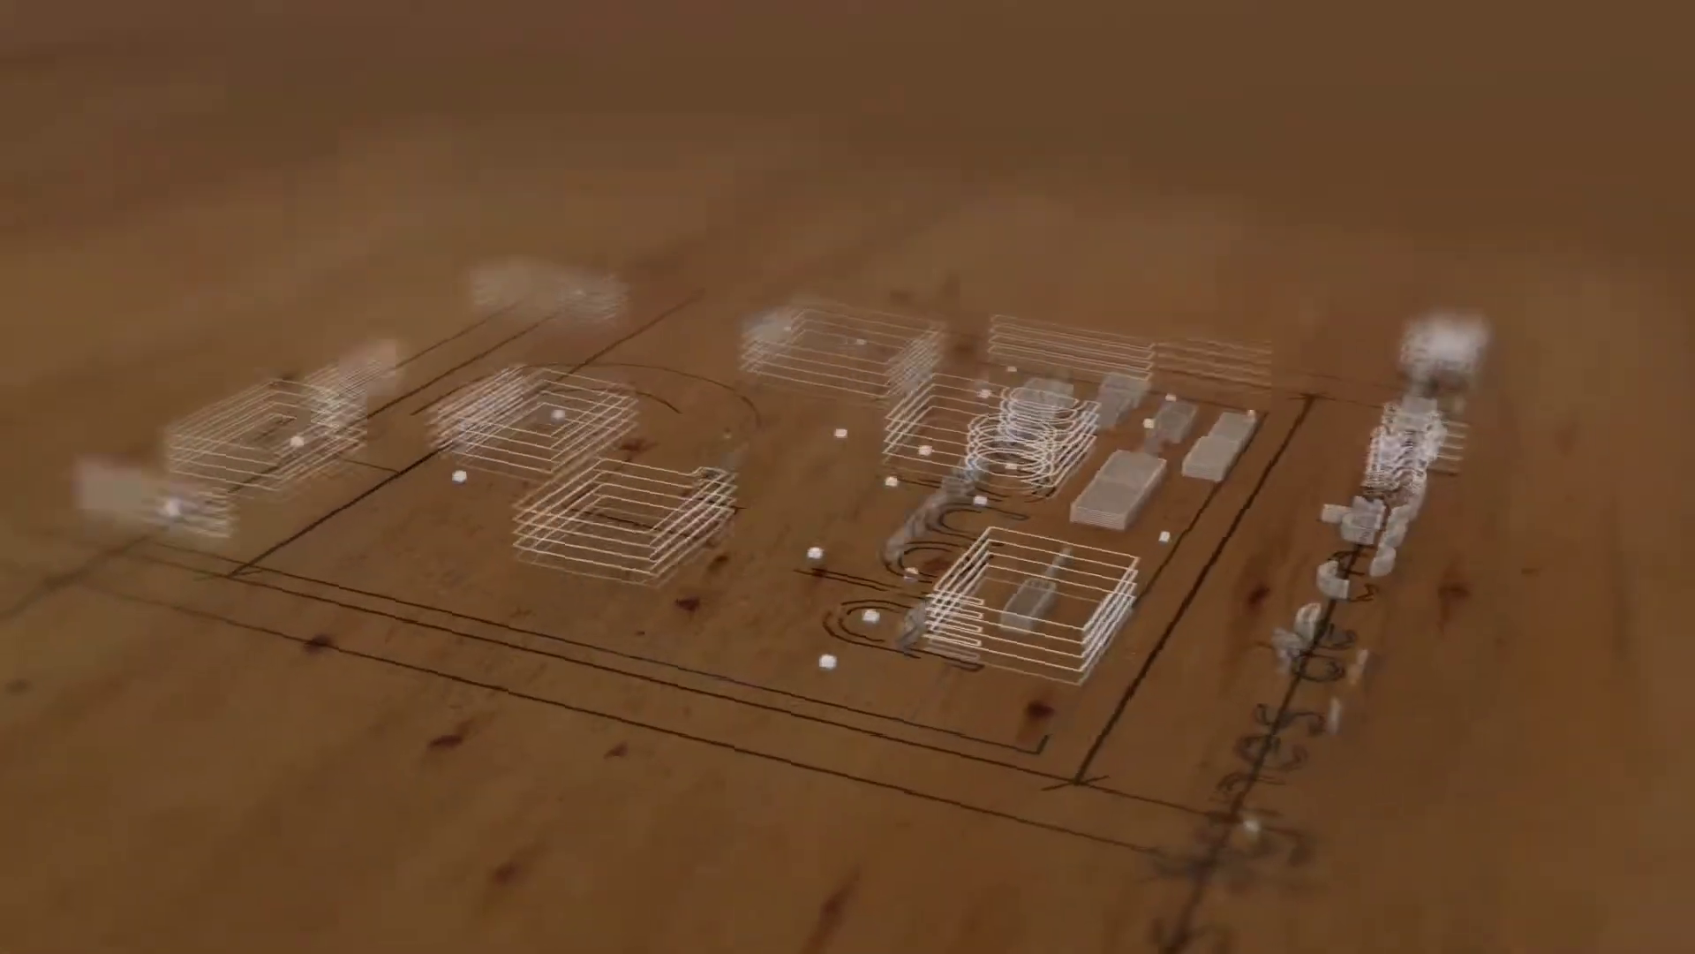